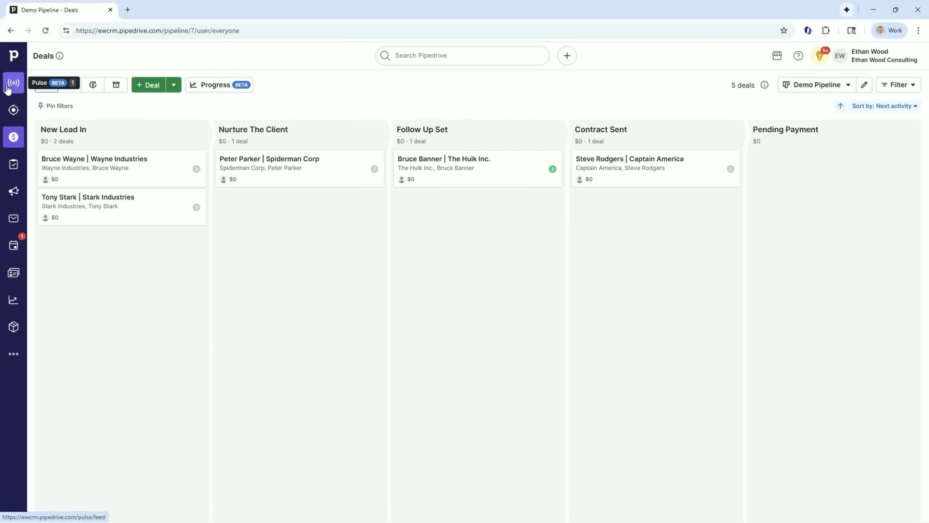
# - Browse the Pulse feed and its Sequences list, then view the Leads Inbox with 4 COLD leads
pyautogui.click(8, 88)
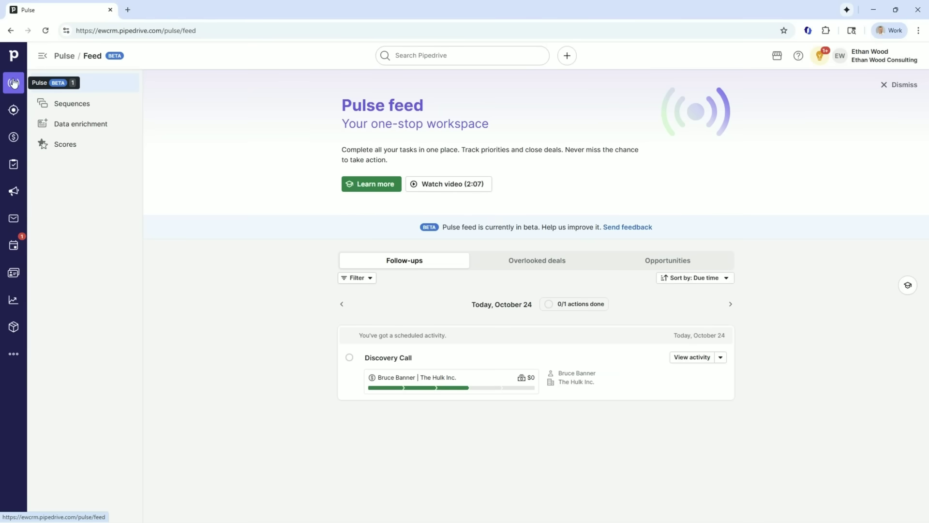
pyautogui.click(13, 137)
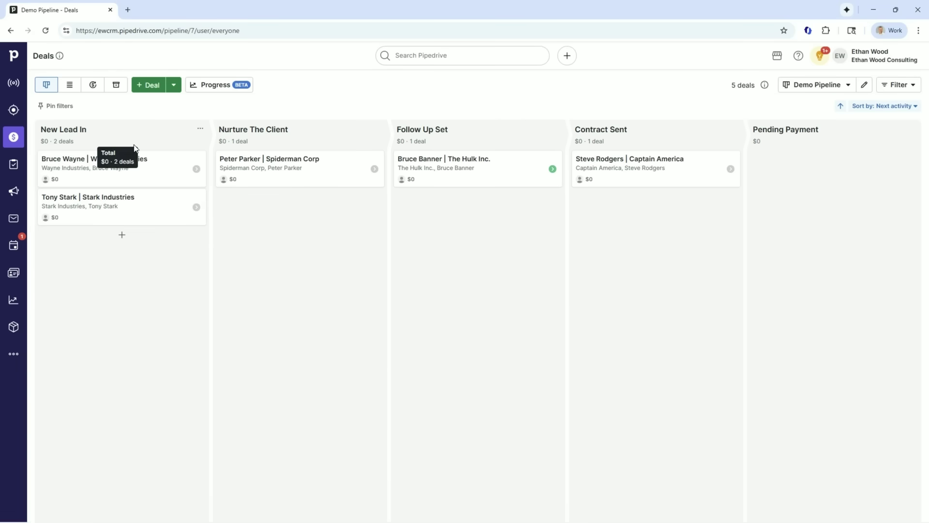
pyautogui.click(11, 89)
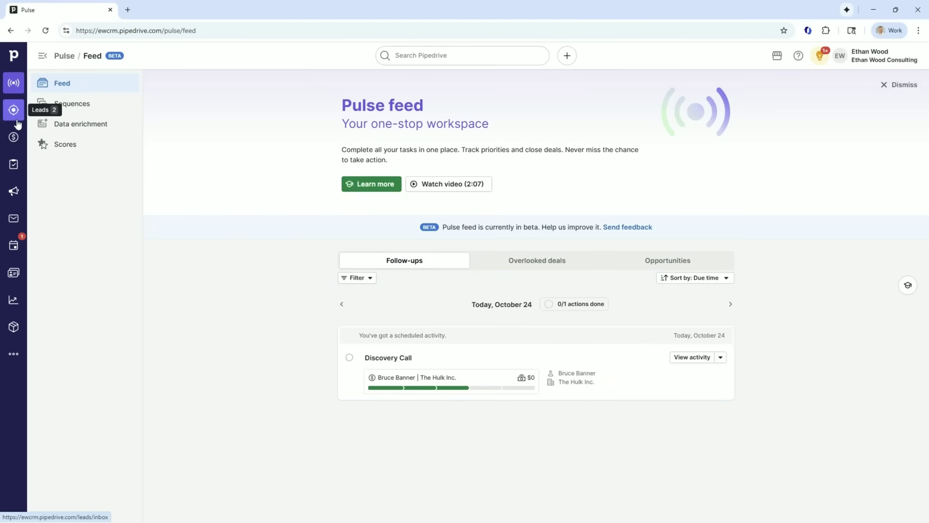
pyautogui.click(65, 107)
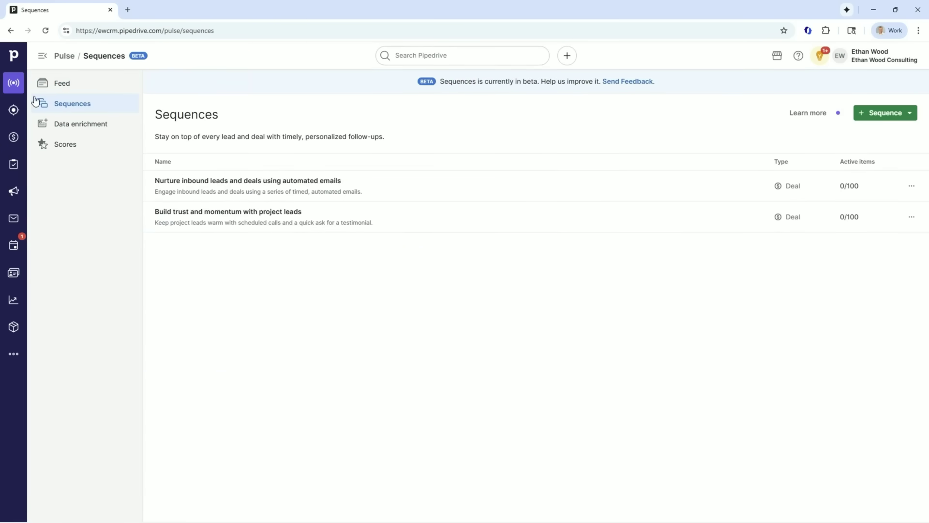
pyautogui.click(15, 110)
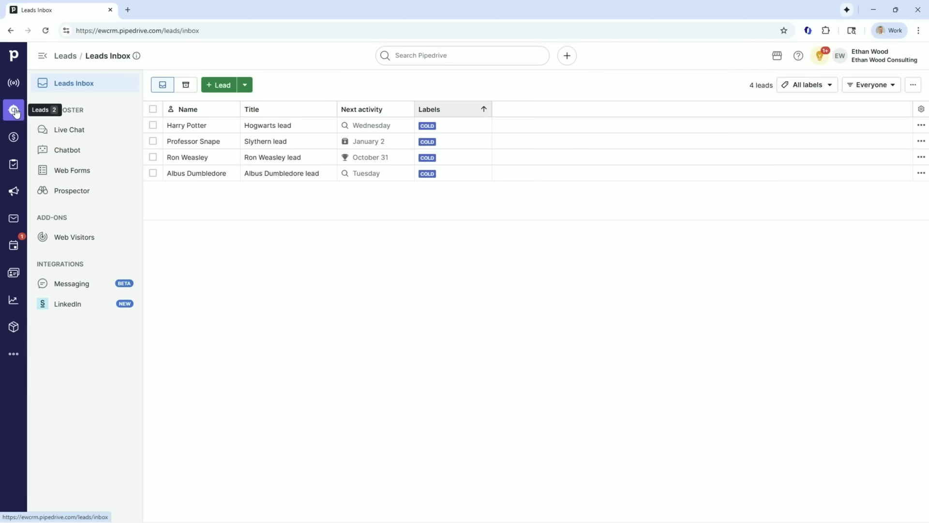
pyautogui.click(14, 136)
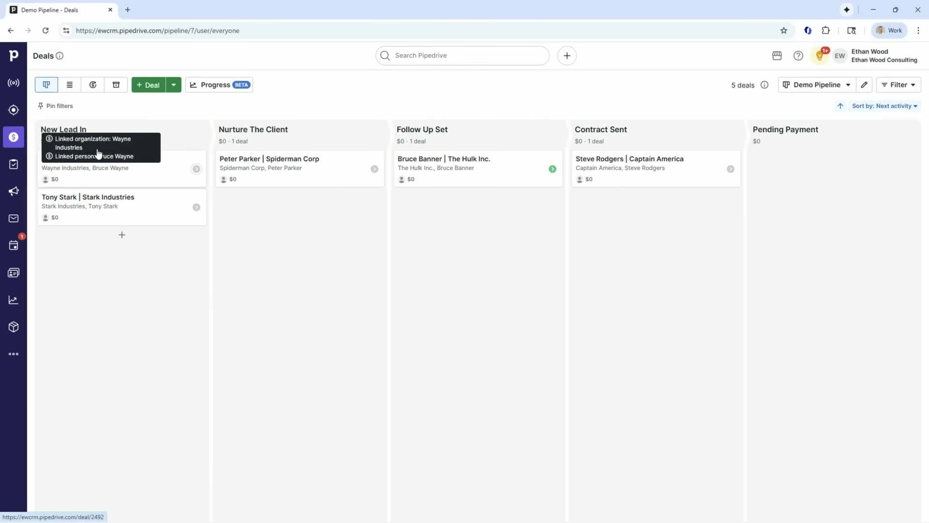
pyautogui.moveTo(98, 153); pyautogui.dragTo(68, 157)
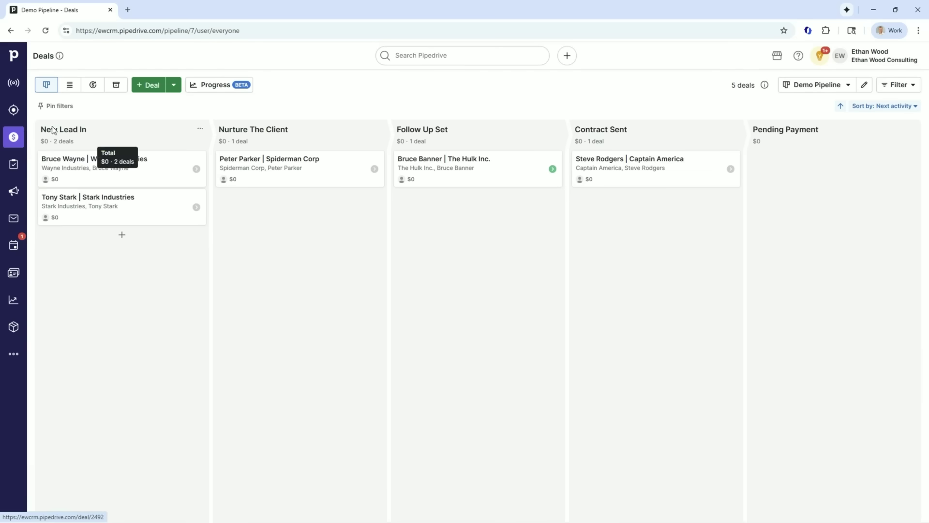
pyautogui.click(13, 111)
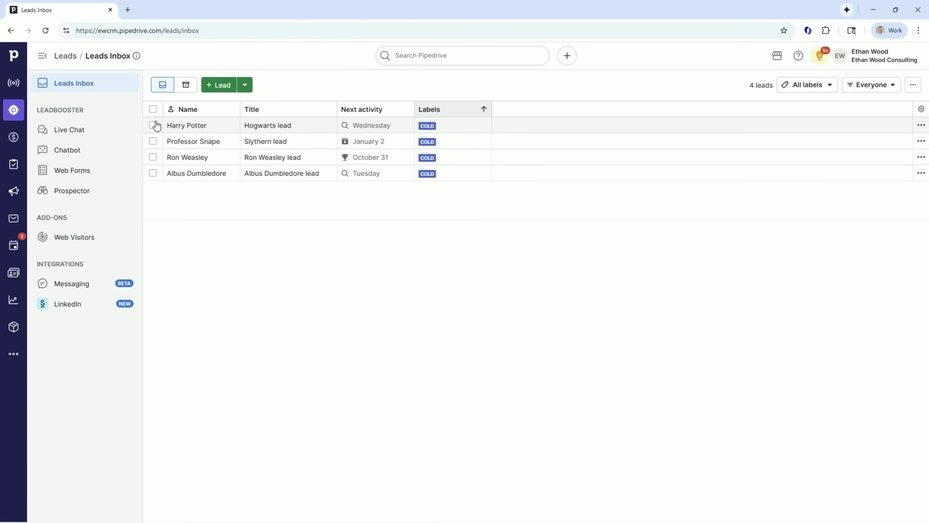
pyautogui.click(153, 141)
pyautogui.click(153, 157)
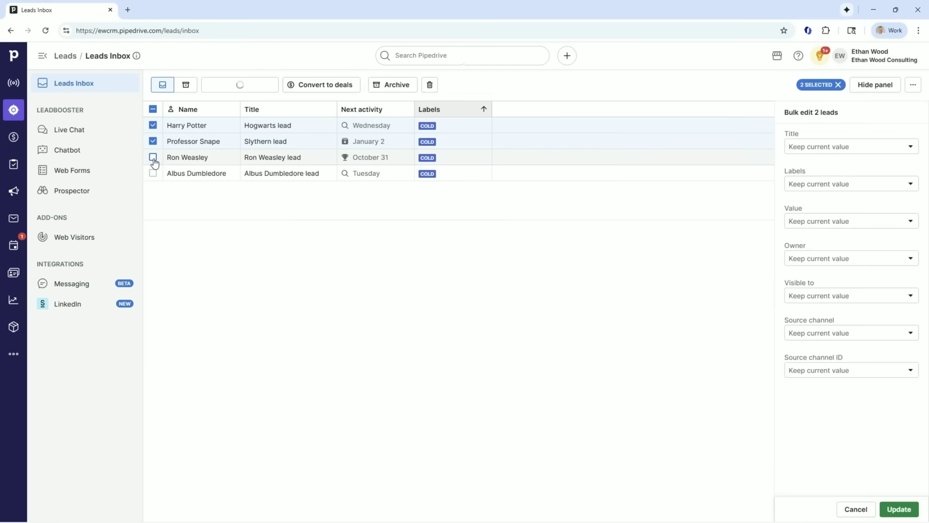
pyautogui.click(153, 125)
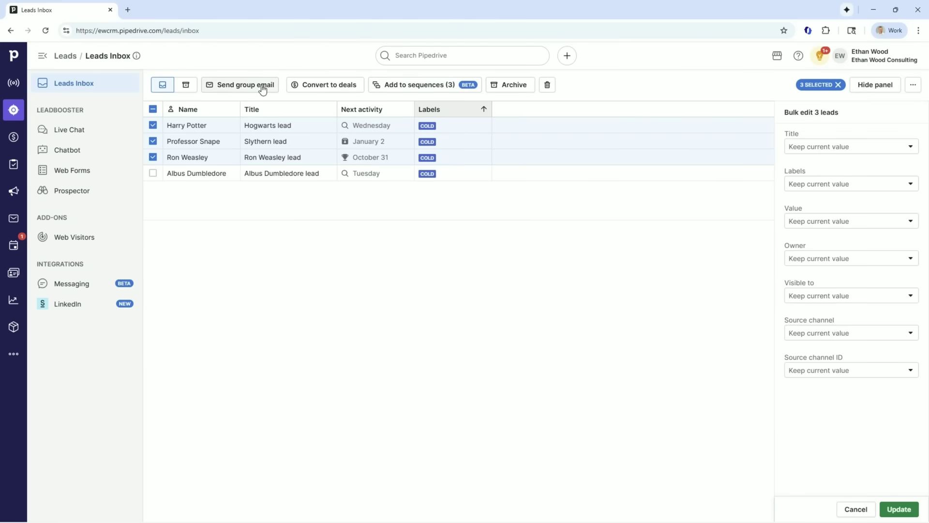
pyautogui.click(152, 109)
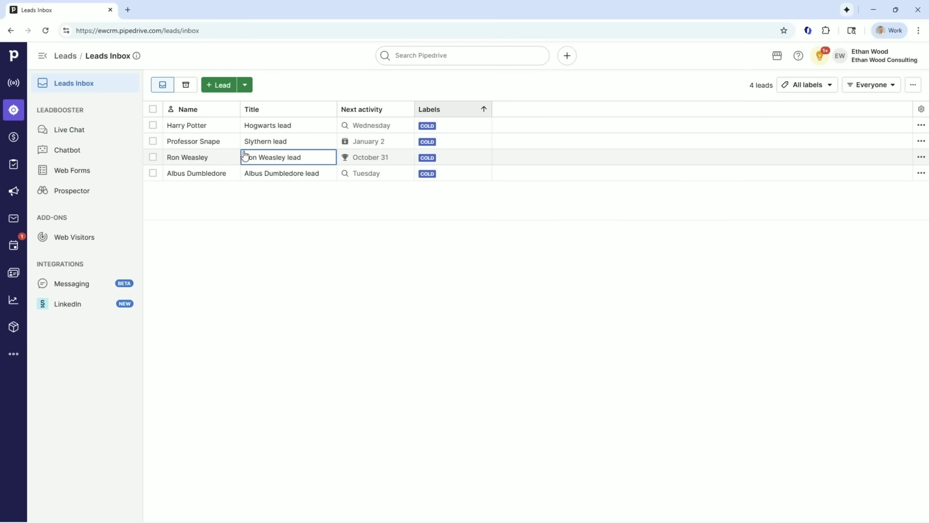
pyautogui.click(211, 127)
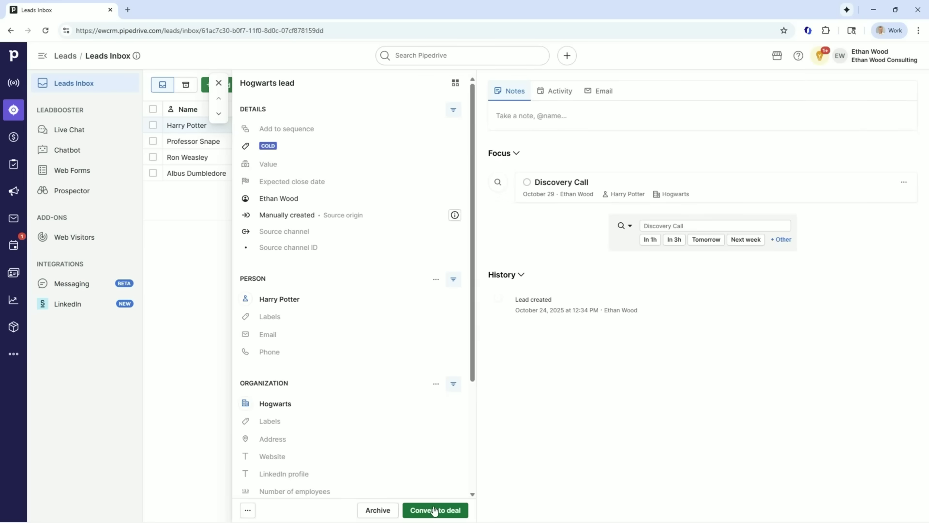
pyautogui.click(219, 86)
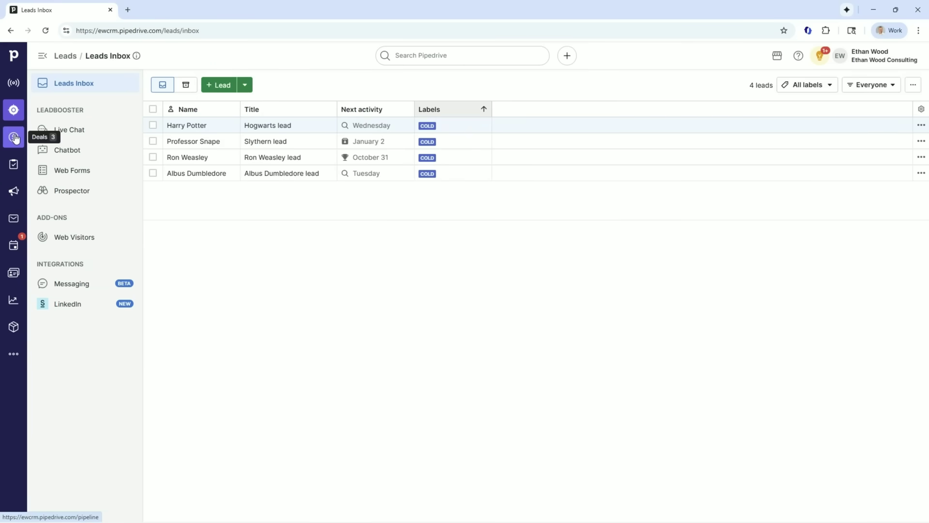
# - Go to the deals pipeline board and clear a stray column-title text selection
pyautogui.click(14, 137)
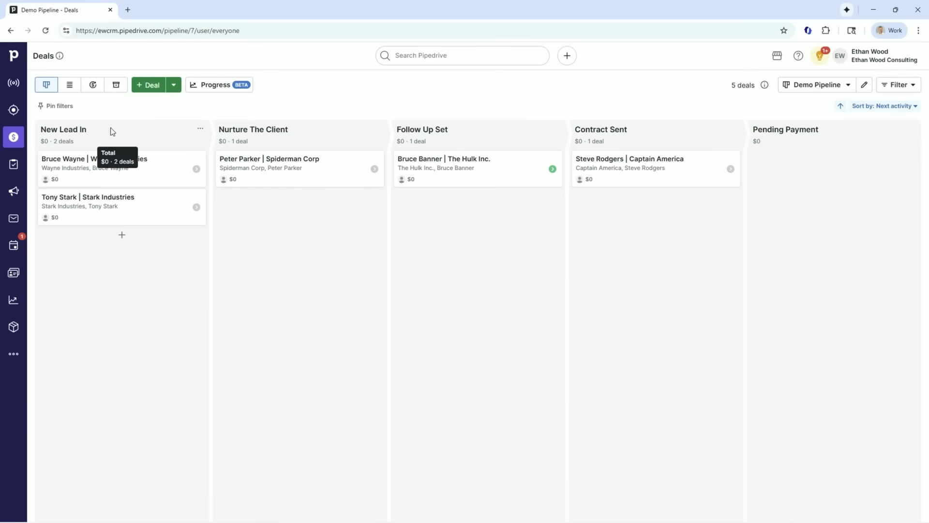
pyautogui.moveTo(40, 132); pyautogui.dragTo(88, 130)
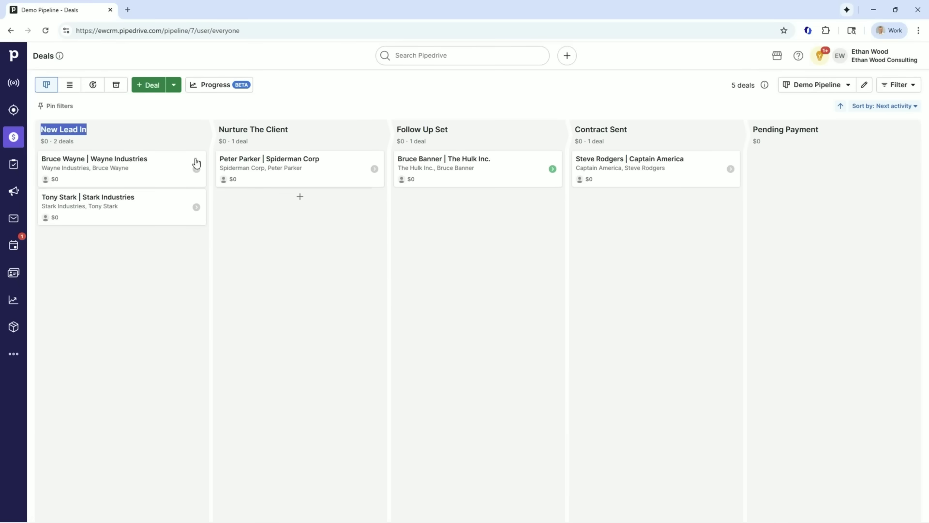
pyautogui.click(143, 178)
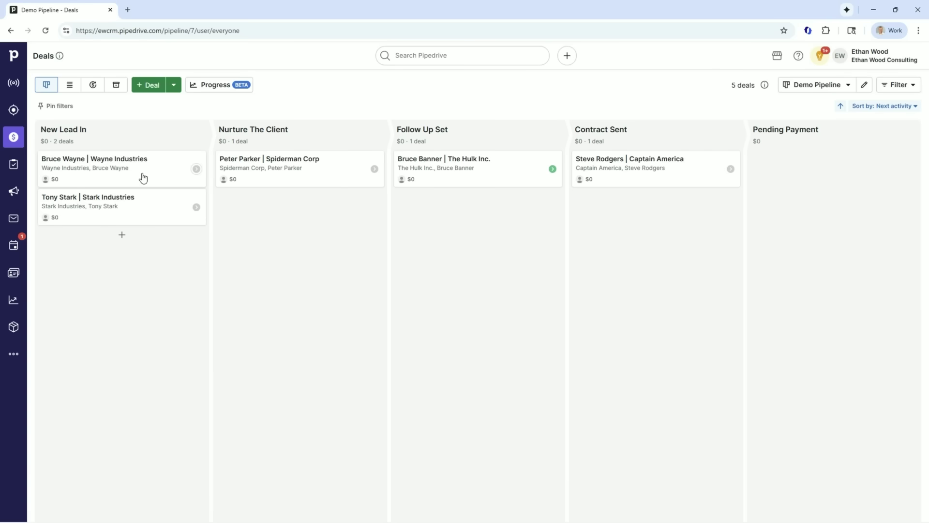
pyautogui.moveTo(143, 178); pyautogui.dragTo(166, 164)
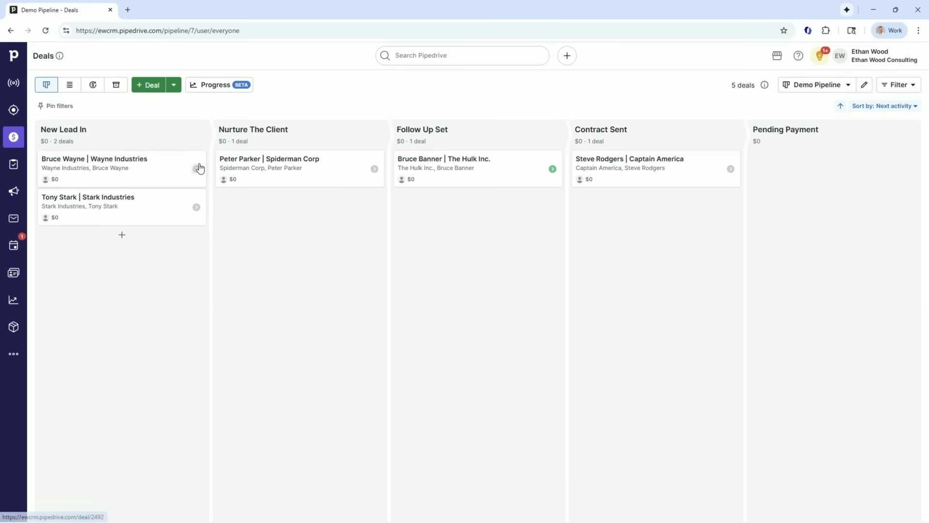
# - Check Wayne Industries' upcoming activity, then drag the deal into Nurture The Client
pyautogui.click(196, 169)
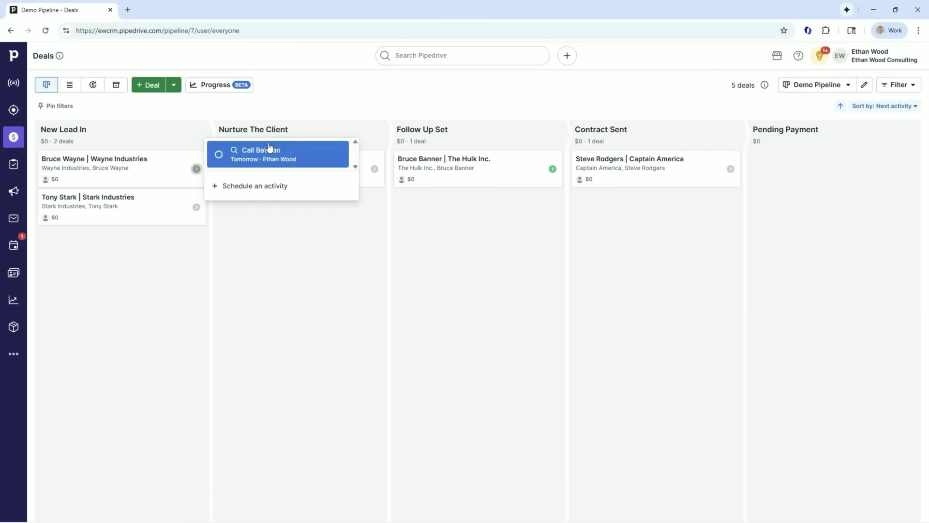
pyautogui.click(191, 112)
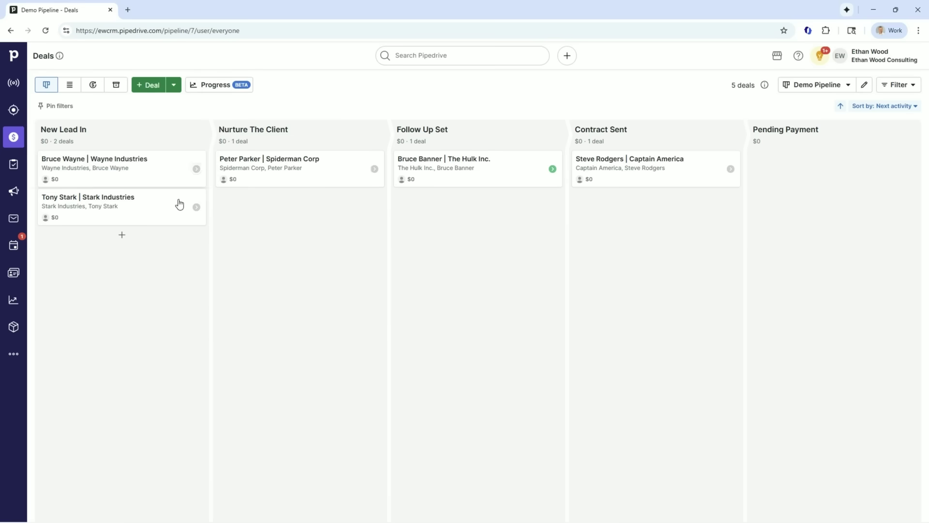
pyautogui.moveTo(169, 172); pyautogui.dragTo(349, 210)
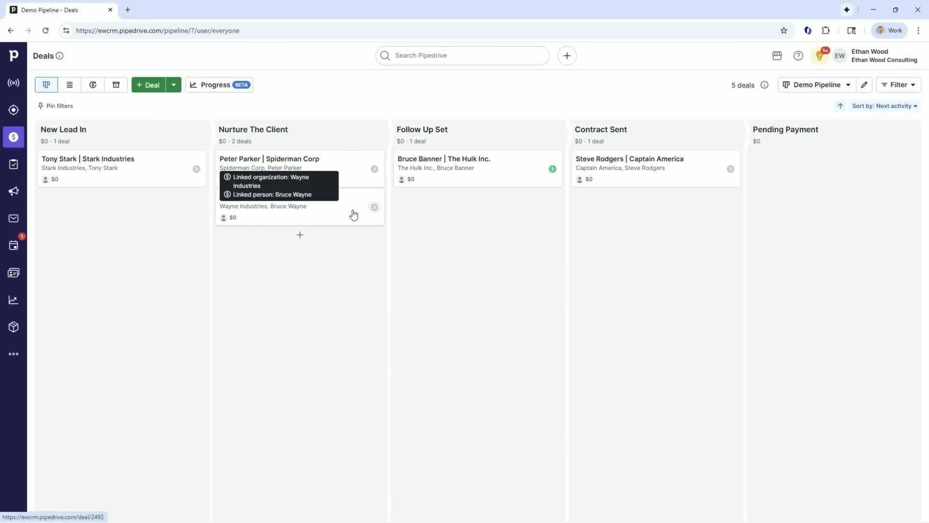
pyautogui.moveTo(326, 211)
pyautogui.mouseDown()
pyautogui.moveTo(340, 175)
pyautogui.moveTo(475, 201)
pyautogui.moveTo(492, 187)
pyautogui.moveTo(641, 190)
pyautogui.moveTo(494, 160)
pyautogui.moveTo(339, 223)
pyautogui.mouseUp()
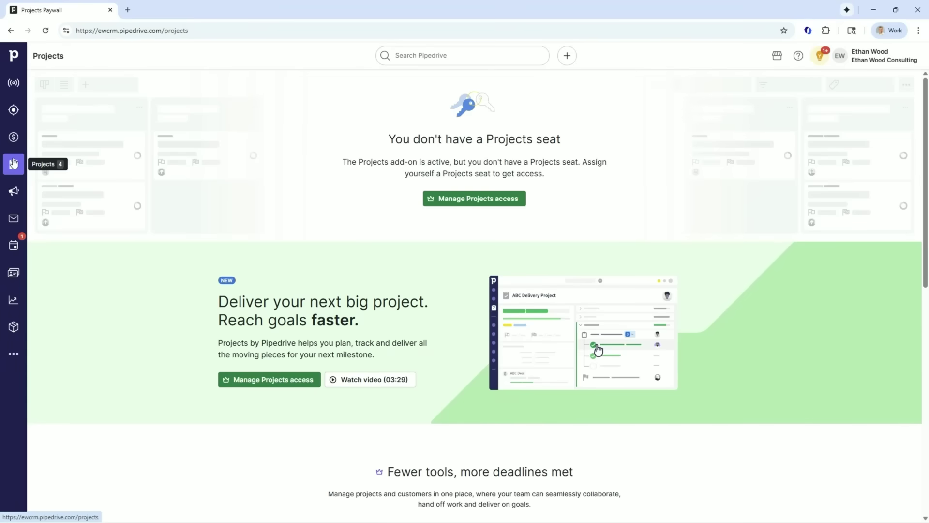
# - Drag Wayne Industries into Pending Payment, view its deal page, then go to Projects
pyautogui.click(14, 136)
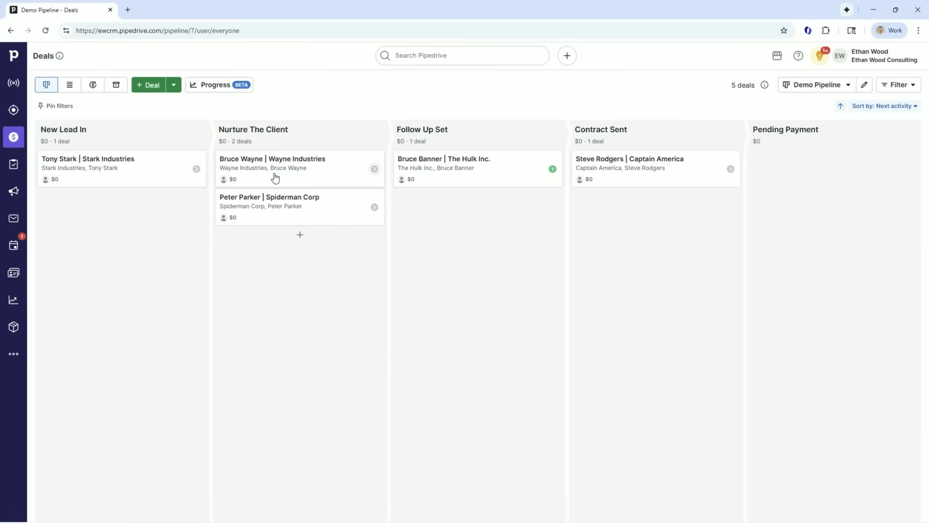
pyautogui.moveTo(276, 179); pyautogui.dragTo(816, 171)
pyautogui.click(801, 169)
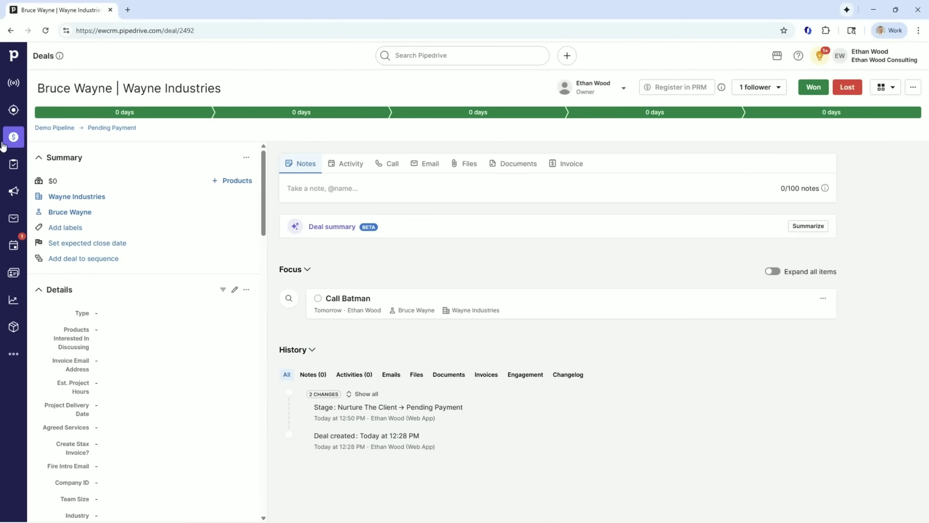
pyautogui.click(19, 137)
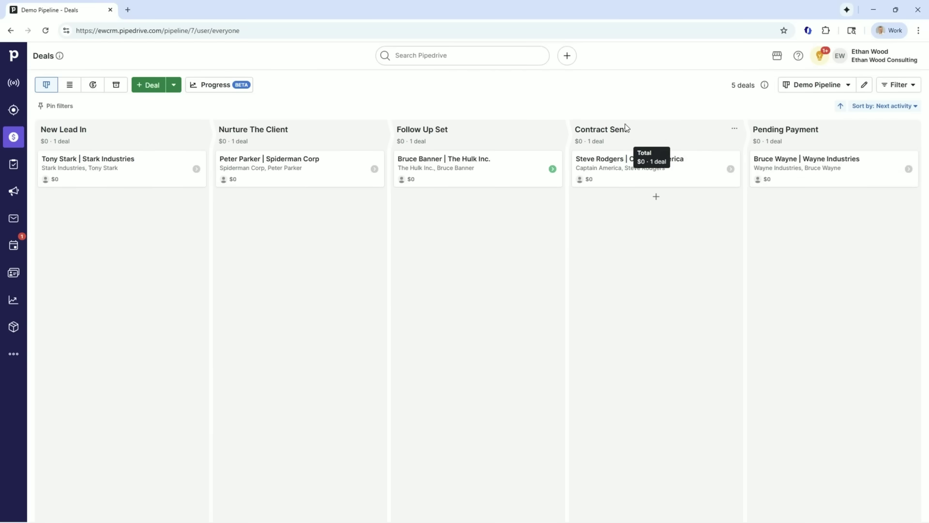
pyautogui.click(14, 164)
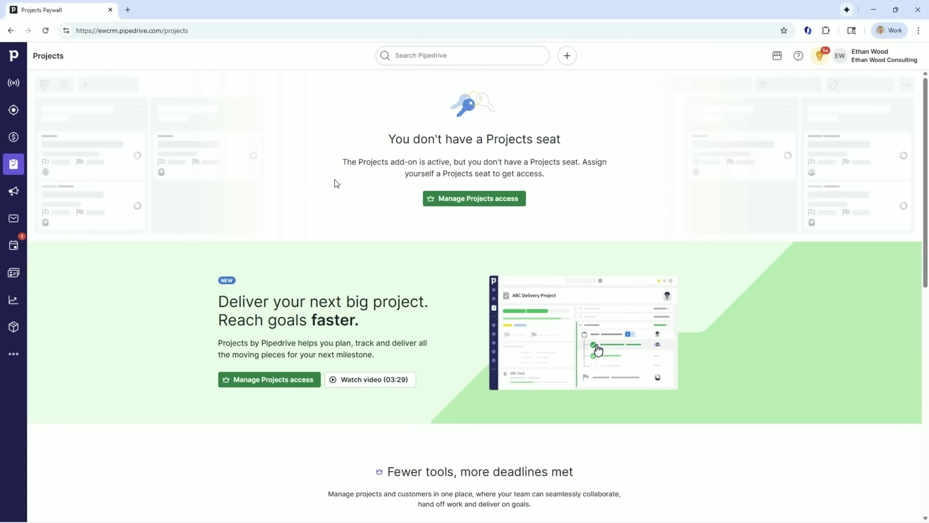
# - Highlight the Projects seat paywall text, then go to the Campaigns Email templates page
pyautogui.moveTo(385, 141); pyautogui.dragTo(561, 185)
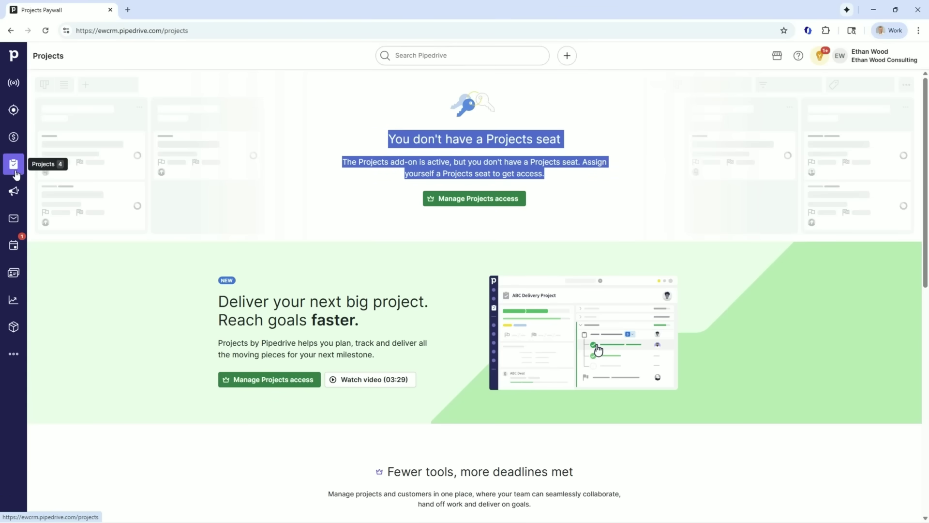
pyautogui.click(13, 191)
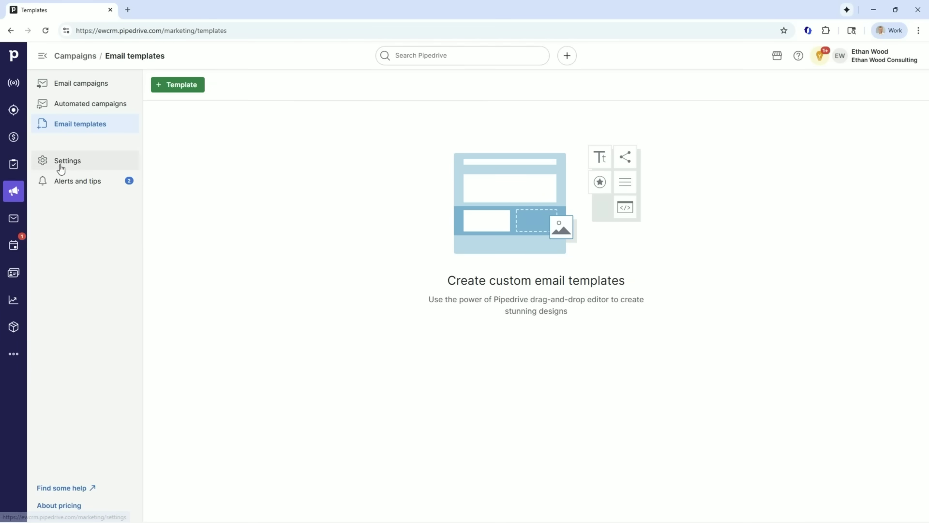
# - Browse the new email template layout gallery, close it, and go to the Sales Inbox
pyautogui.click(186, 90)
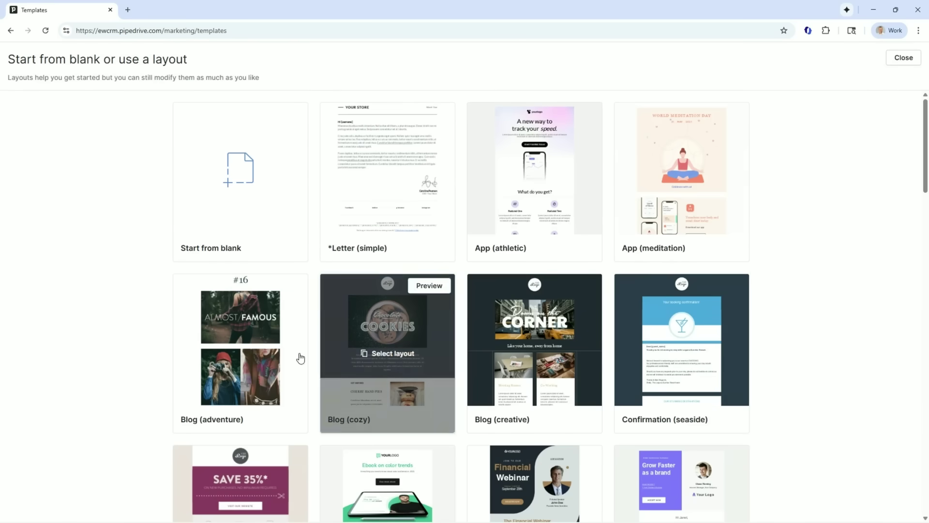
pyautogui.click(912, 68)
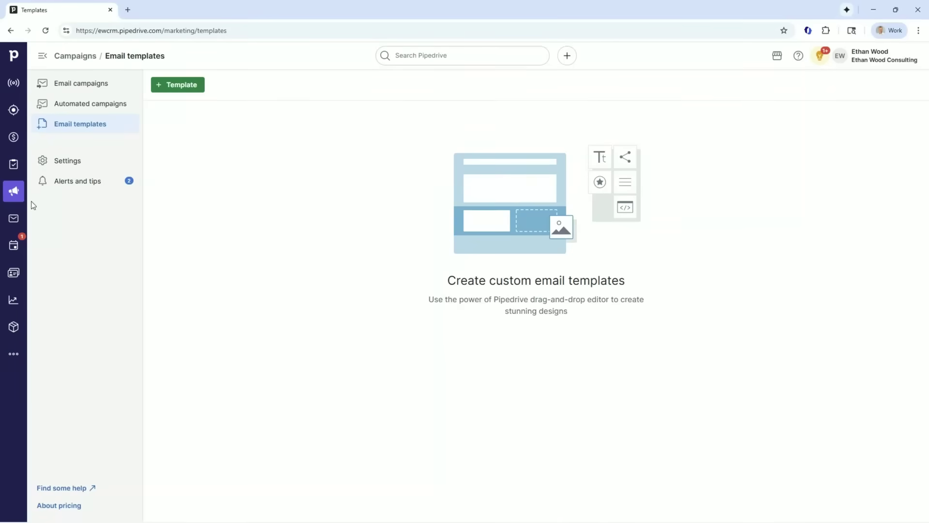
pyautogui.click(14, 219)
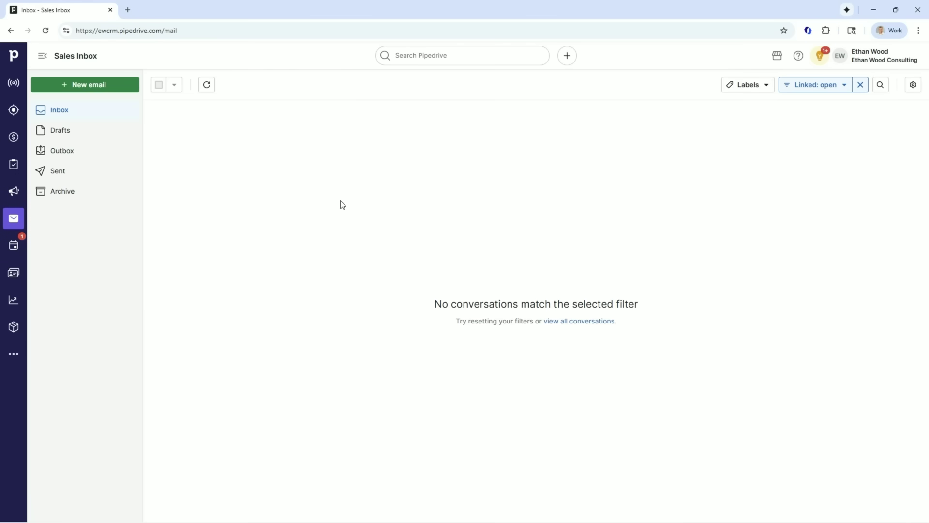
pyautogui.click(13, 137)
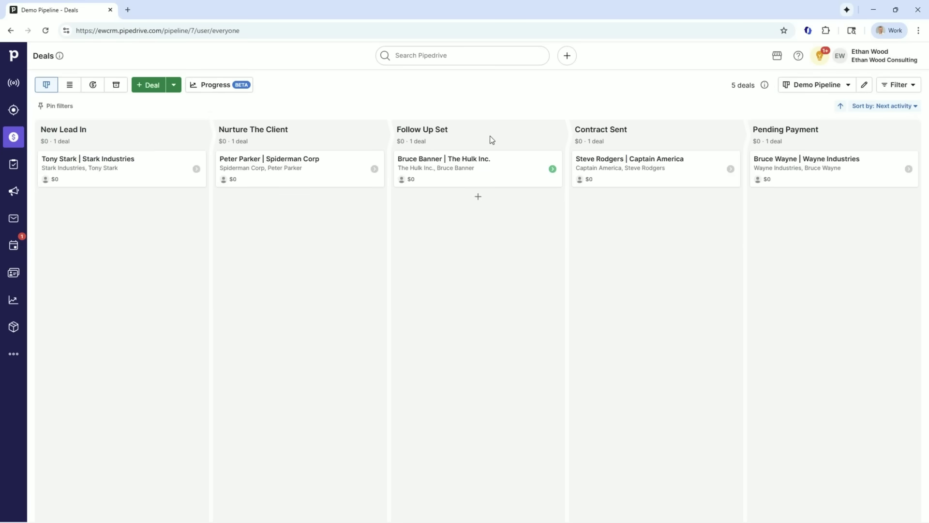
pyautogui.click(13, 218)
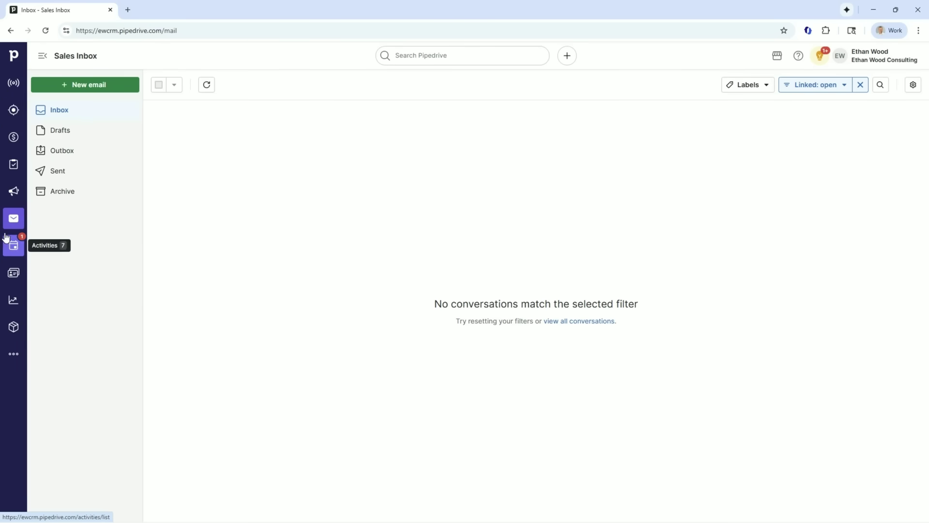
pyautogui.click(14, 137)
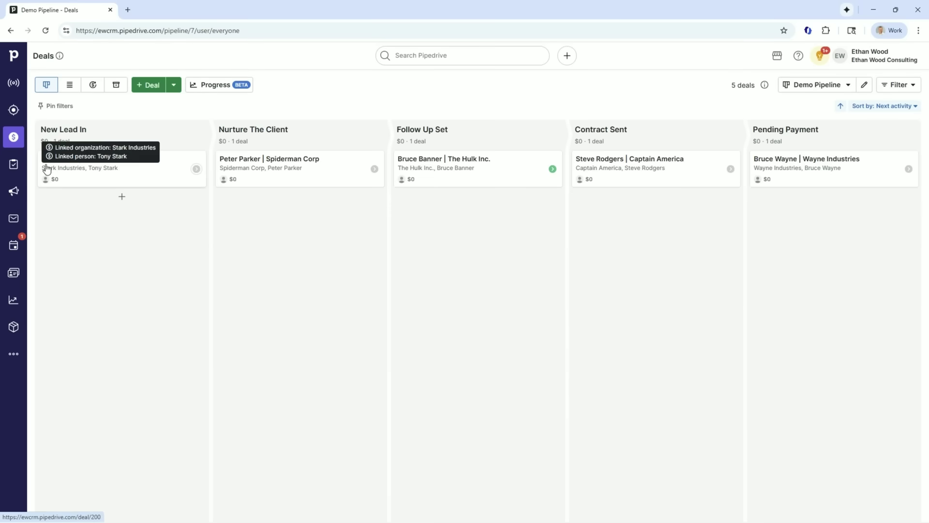
pyautogui.moveTo(47, 168)
pyautogui.mouseDown()
pyautogui.moveTo(71, 166)
pyautogui.moveTo(46, 161)
pyautogui.mouseUp()
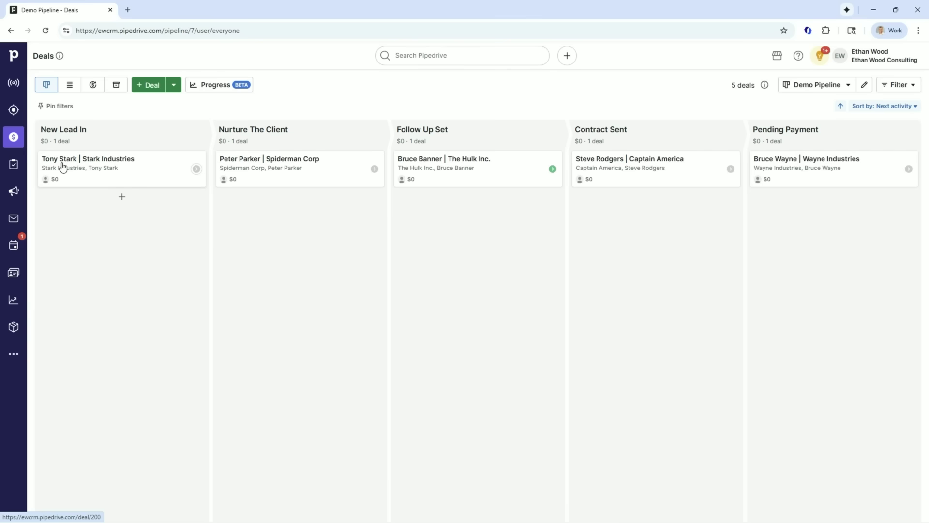
pyautogui.click(14, 222)
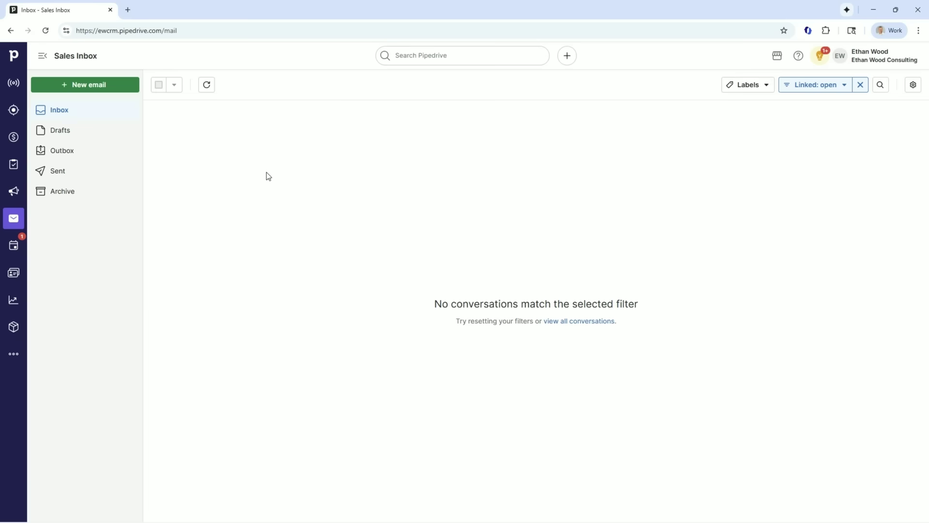
# - Show all nine activities under the All filter, glance at Insights, and return to Activities
pyautogui.click(14, 247)
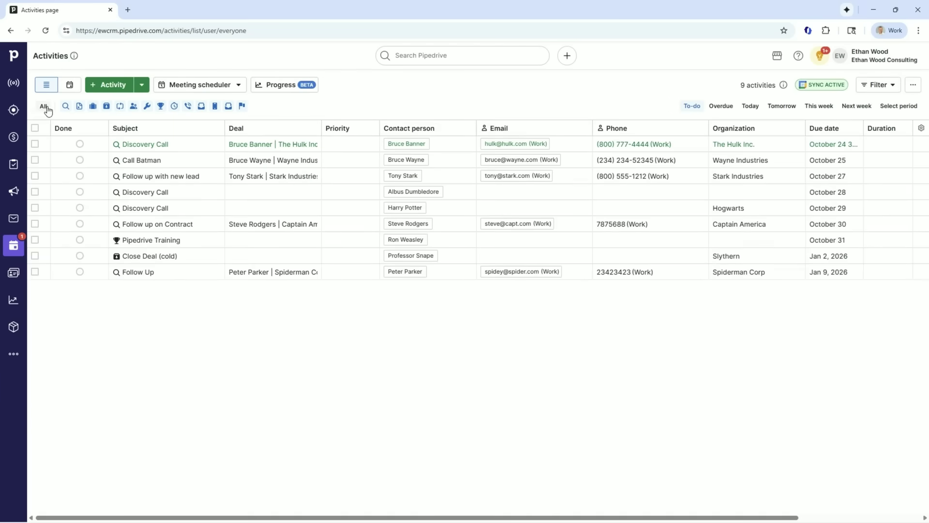
pyautogui.click(44, 106)
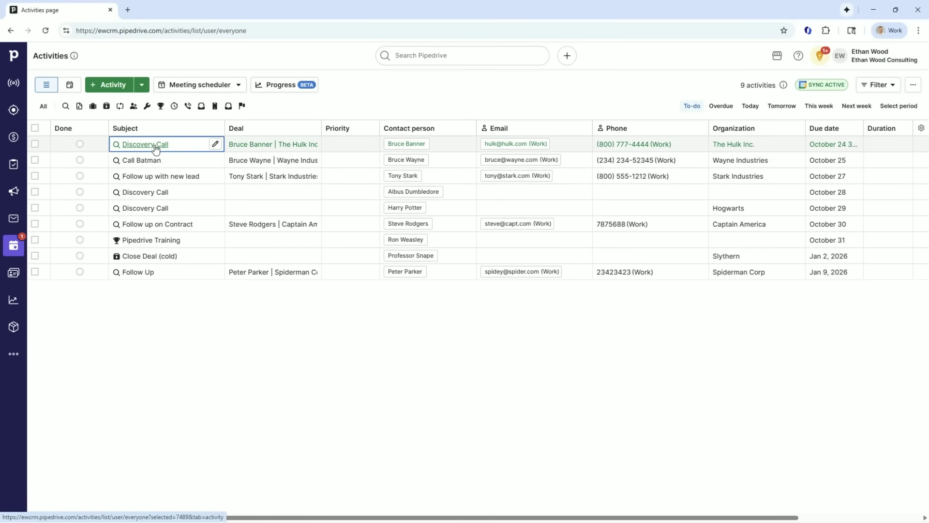
pyautogui.click(15, 304)
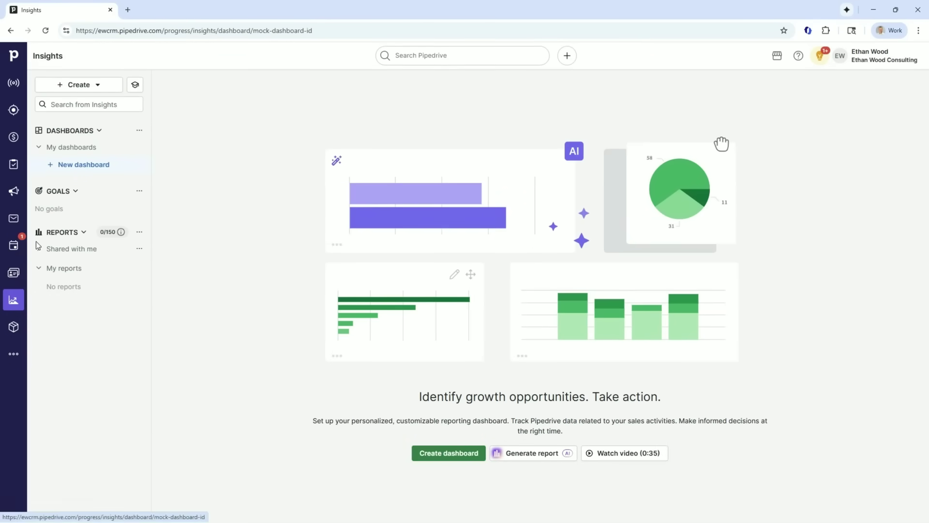
pyautogui.click(13, 245)
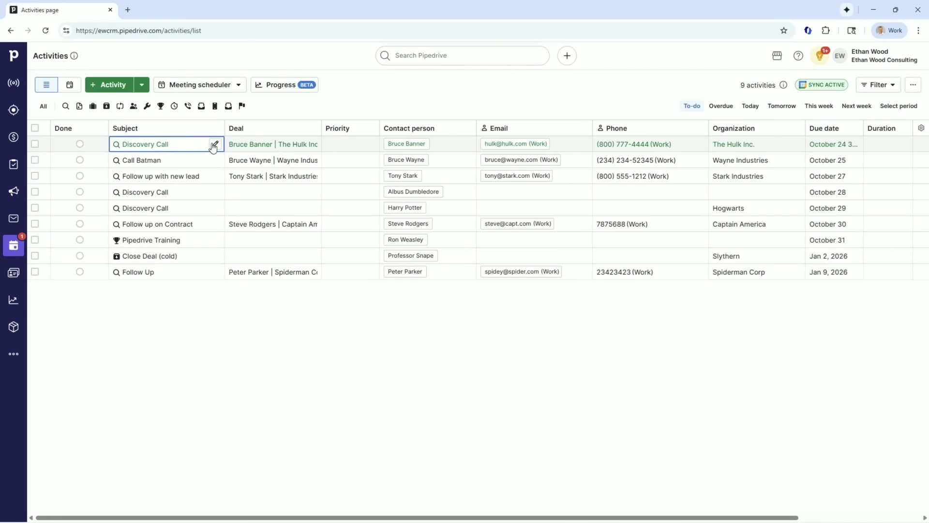
# - Go to Contacts / People, detour to Deals, then return to the 0-match People list
pyautogui.moveTo(270, 148)
pyautogui.click(14, 274)
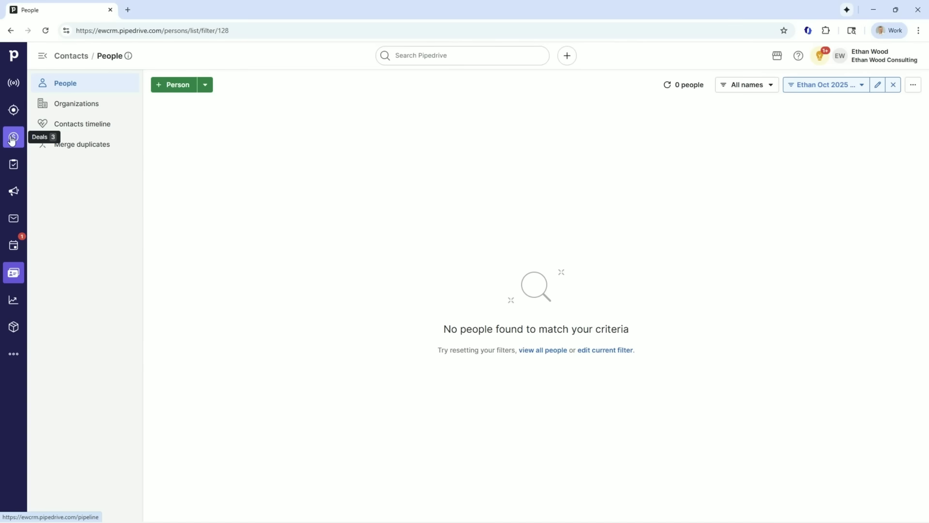
pyautogui.click(12, 140)
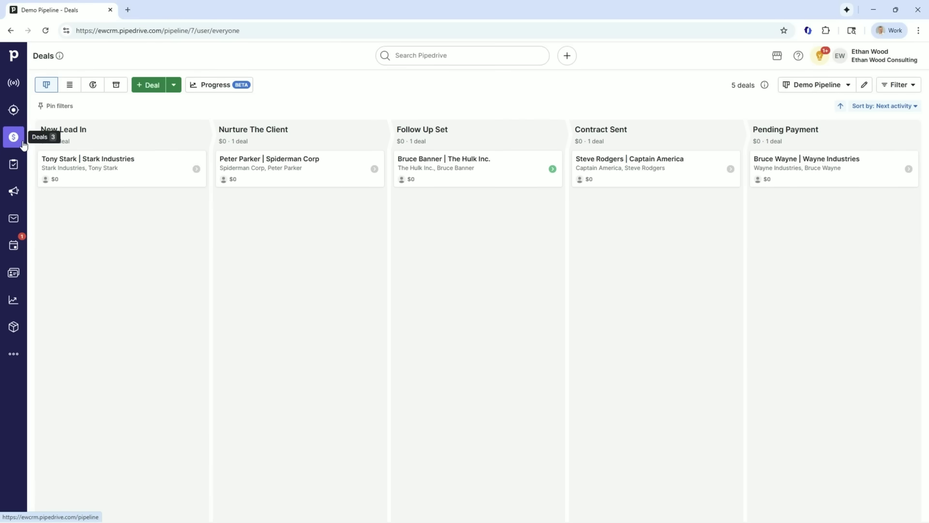
pyautogui.click(14, 273)
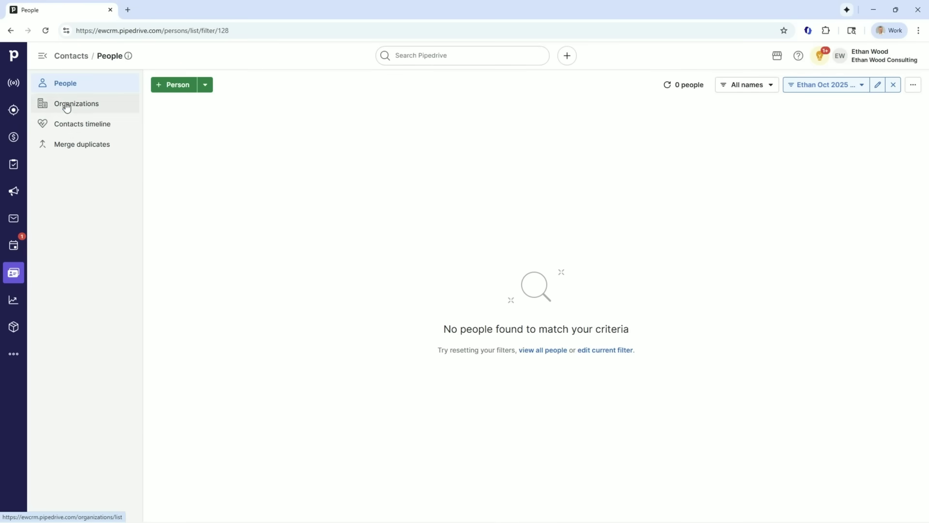
# - Go to Insights and start a new report from the Create menu
pyautogui.click(12, 301)
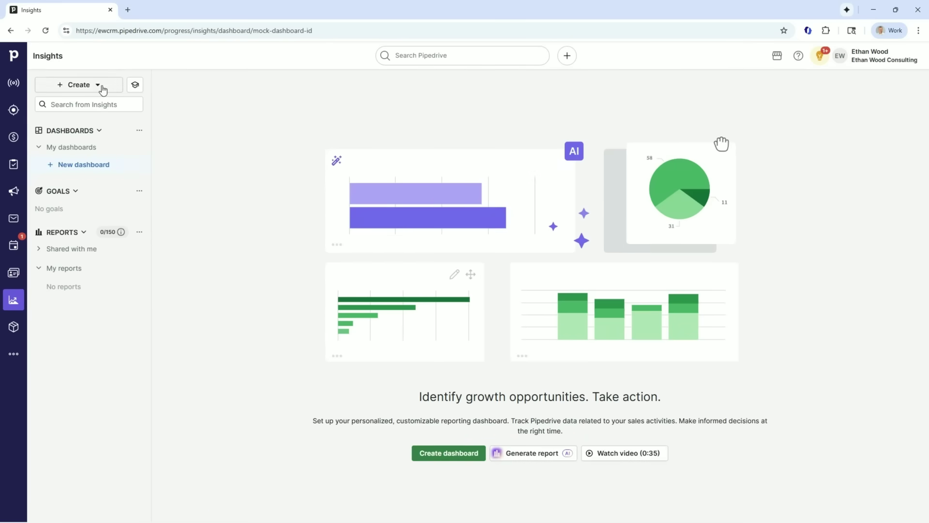
pyautogui.click(101, 87)
pyautogui.click(78, 124)
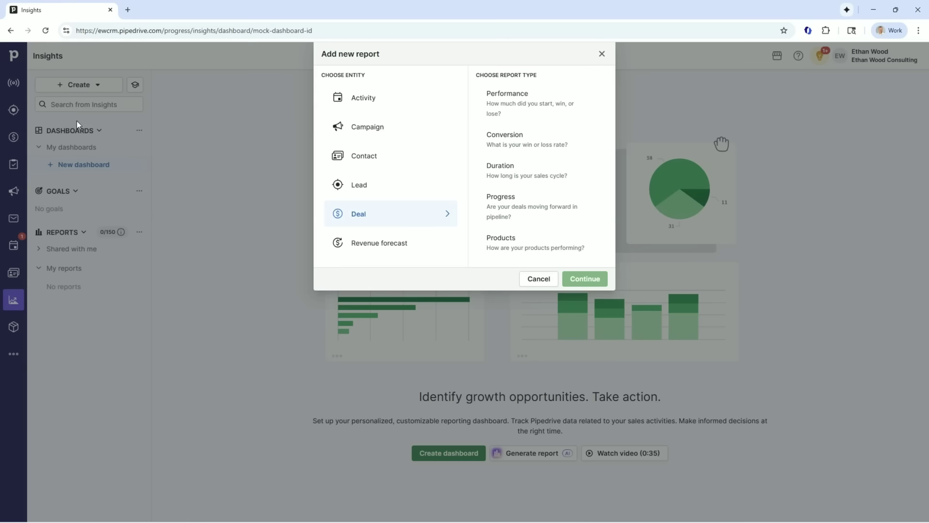
# - Review Activity, Campaign, Lead and Deal report types, then close without creating one
pyautogui.click(385, 104)
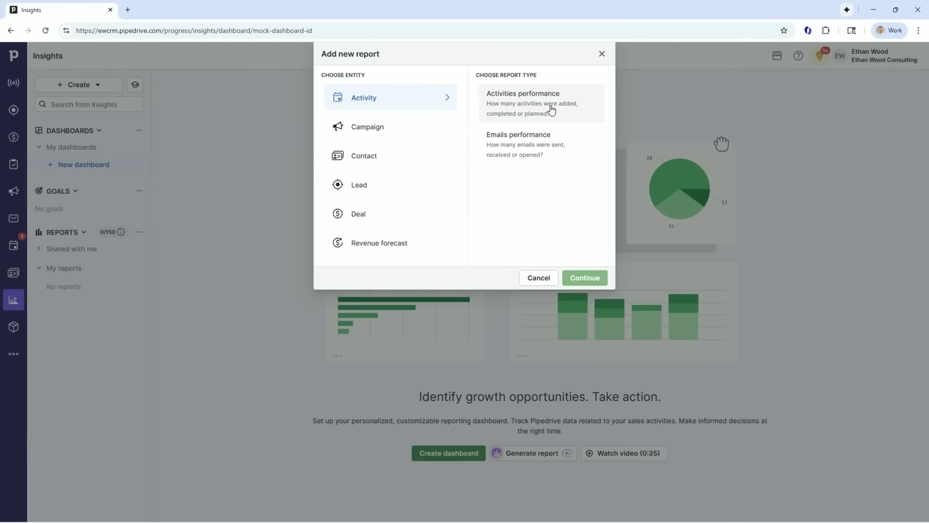
pyautogui.click(414, 130)
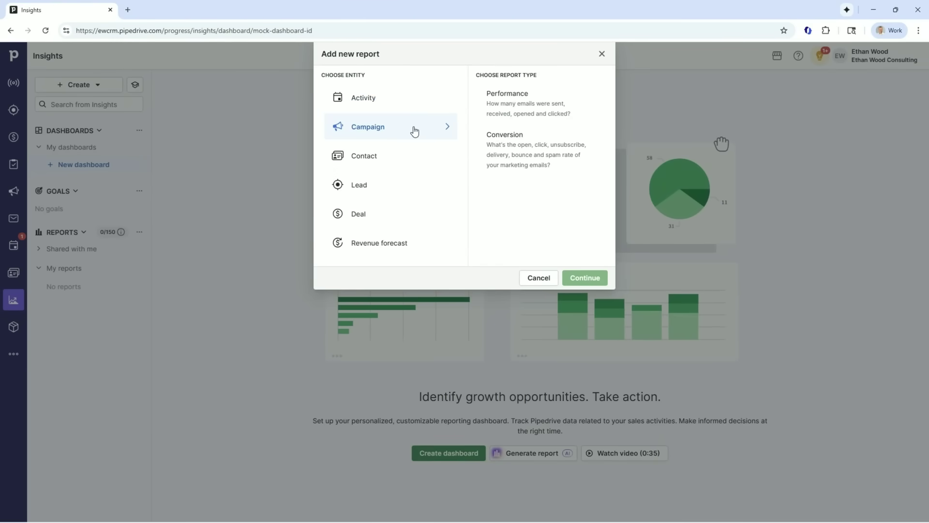
pyautogui.click(398, 193)
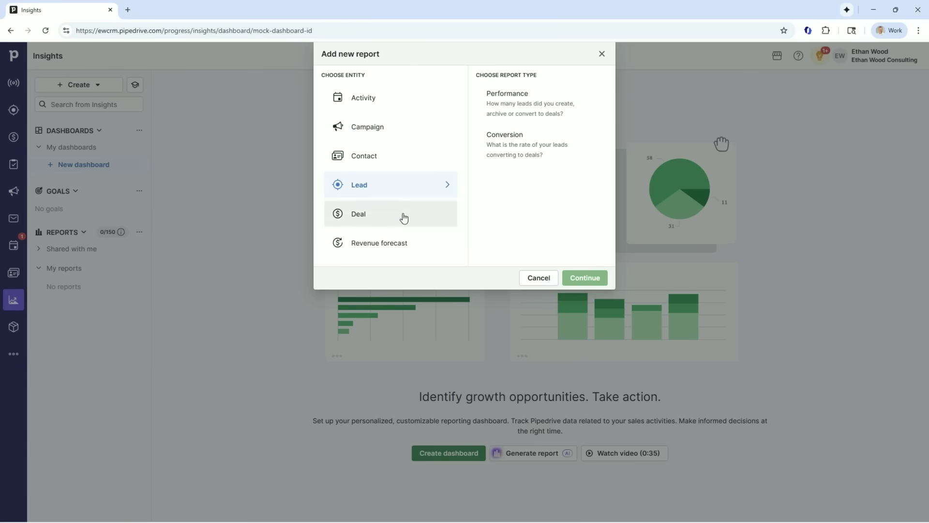
pyautogui.click(403, 214)
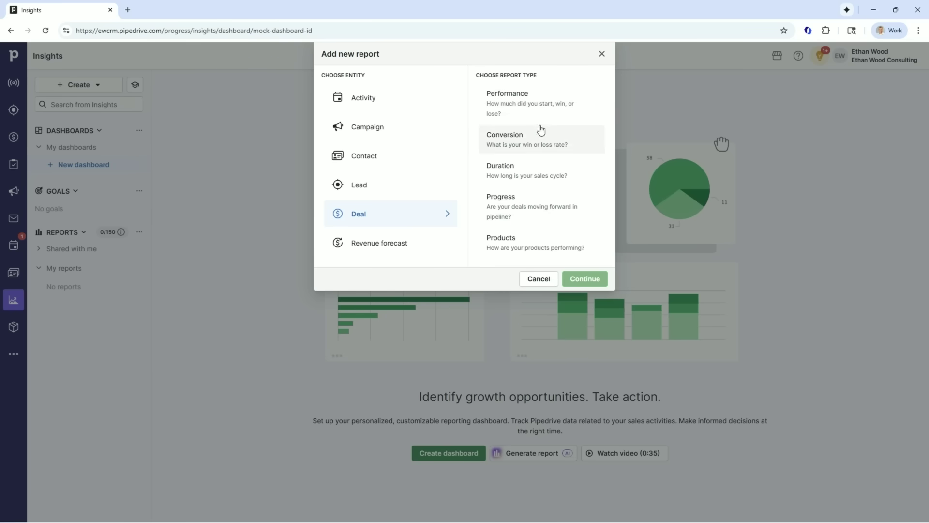
pyautogui.click(603, 53)
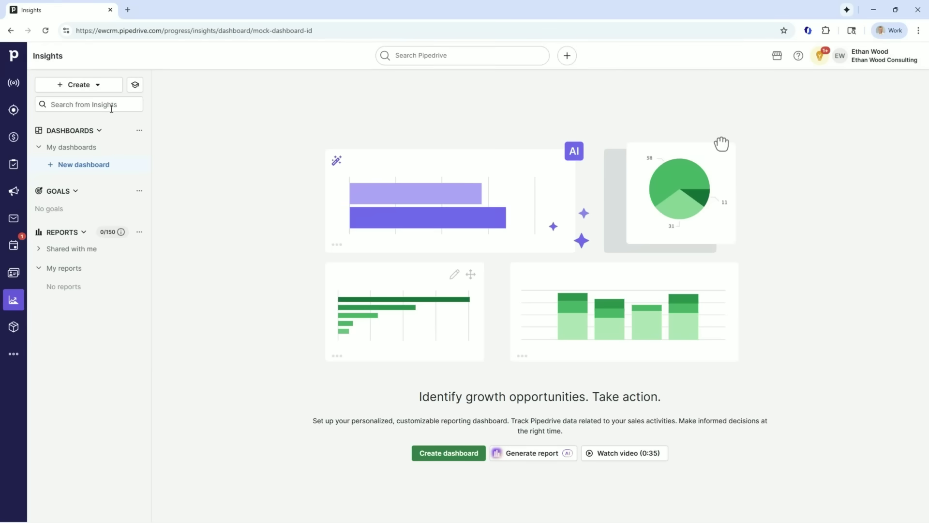
pyautogui.click(97, 92)
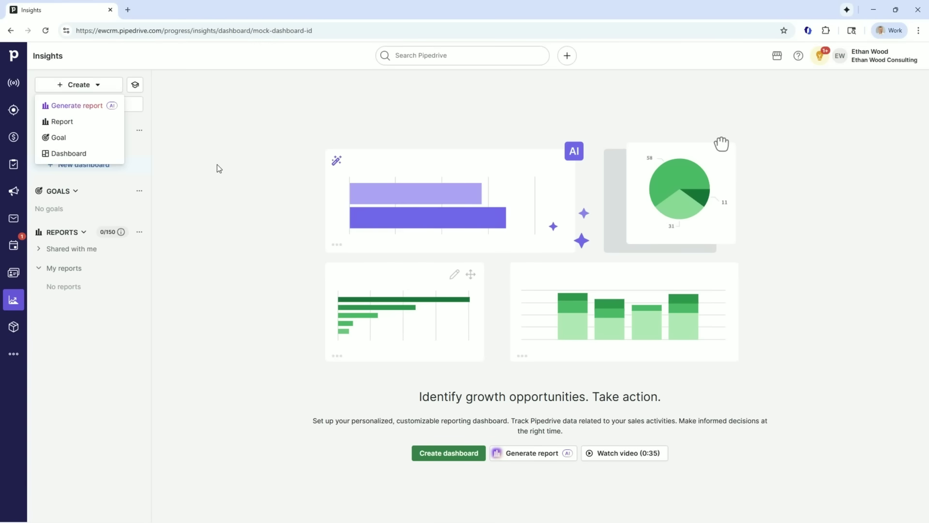
pyautogui.click(204, 153)
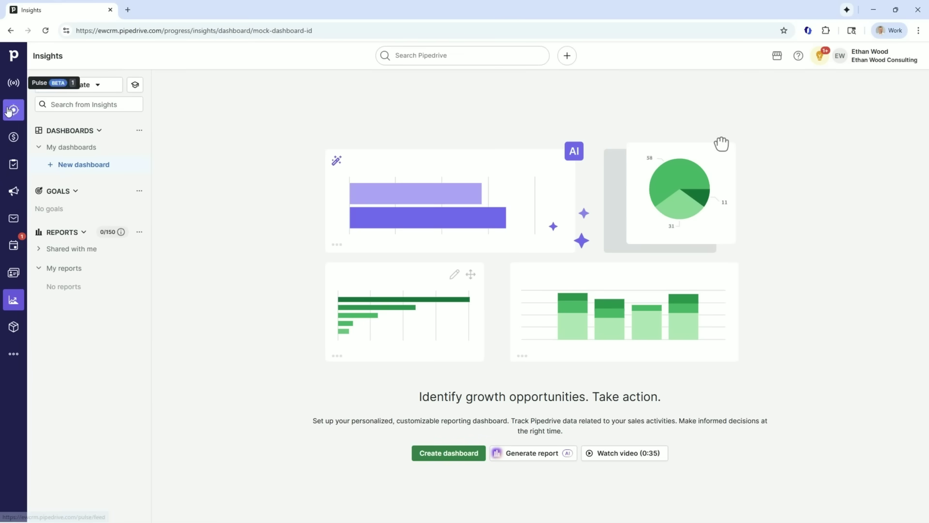
# - Check the empty Products list, view The Hulk Inc. deal's Invoice tab, then return to Products
pyautogui.click(13, 327)
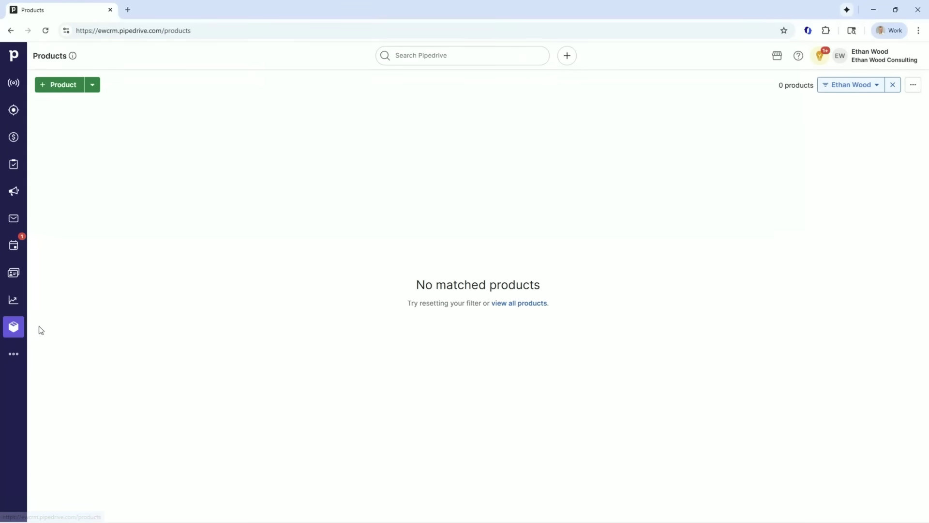
pyautogui.click(14, 139)
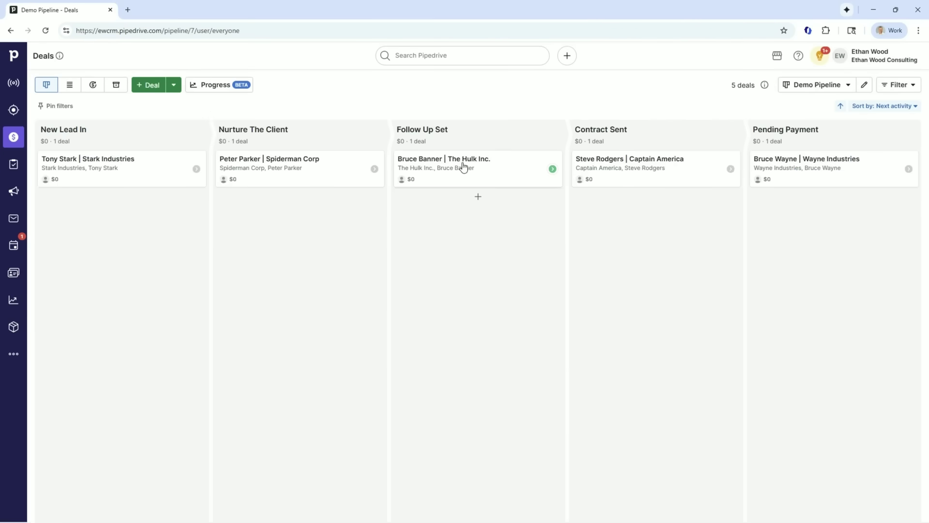
pyautogui.click(480, 162)
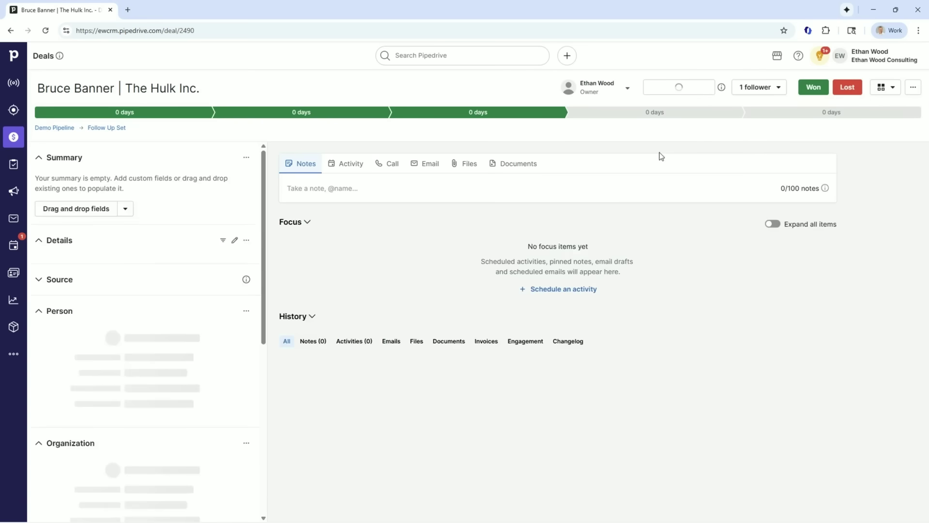
pyautogui.click(567, 165)
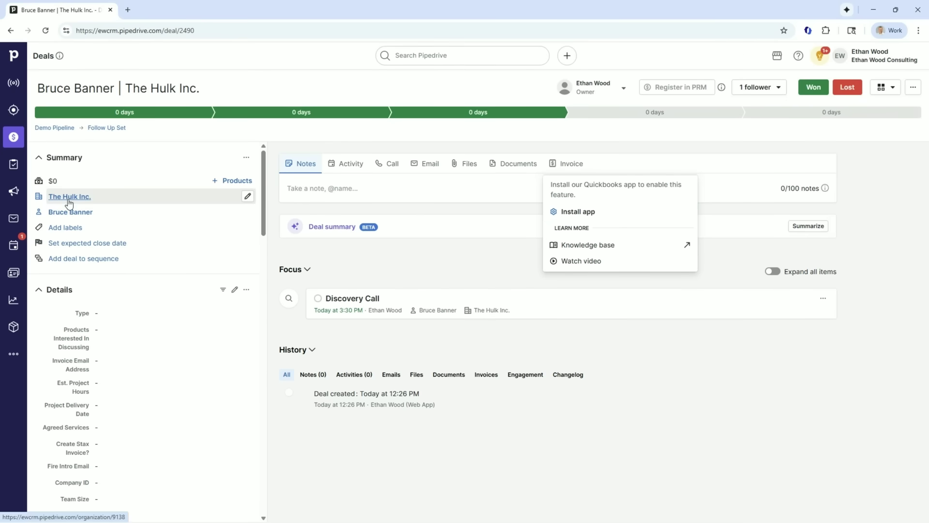
pyautogui.moveTo(87, 217)
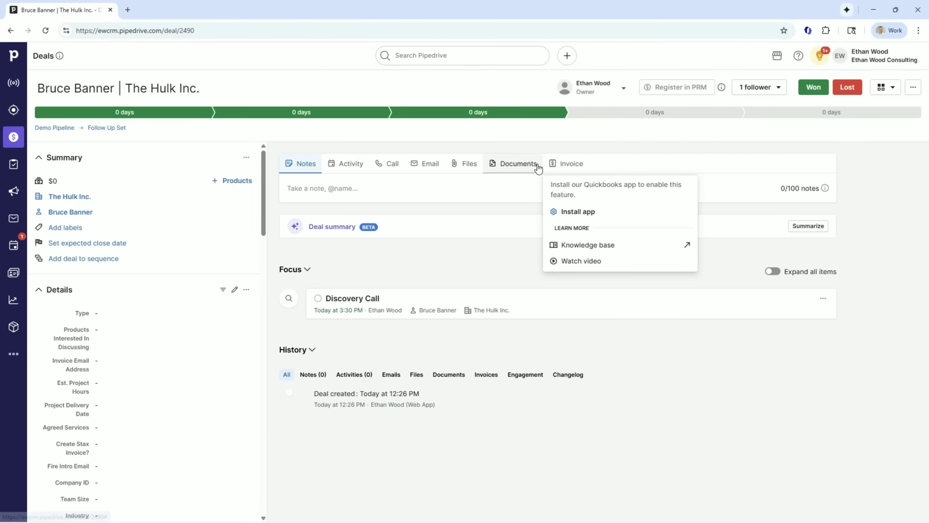
pyautogui.click(11, 326)
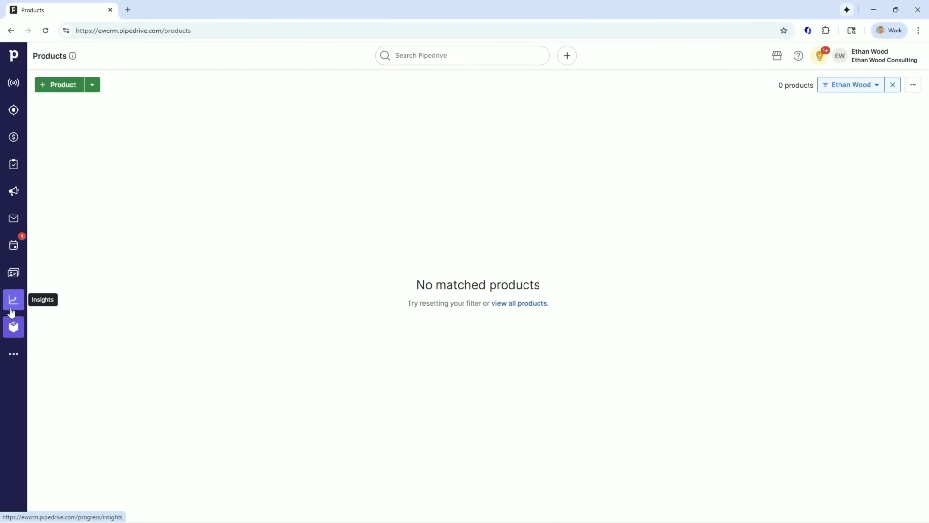
# - In the Spiderman Corp deal, check the Products and Invoice options, then show the More tools list
pyautogui.click(16, 147)
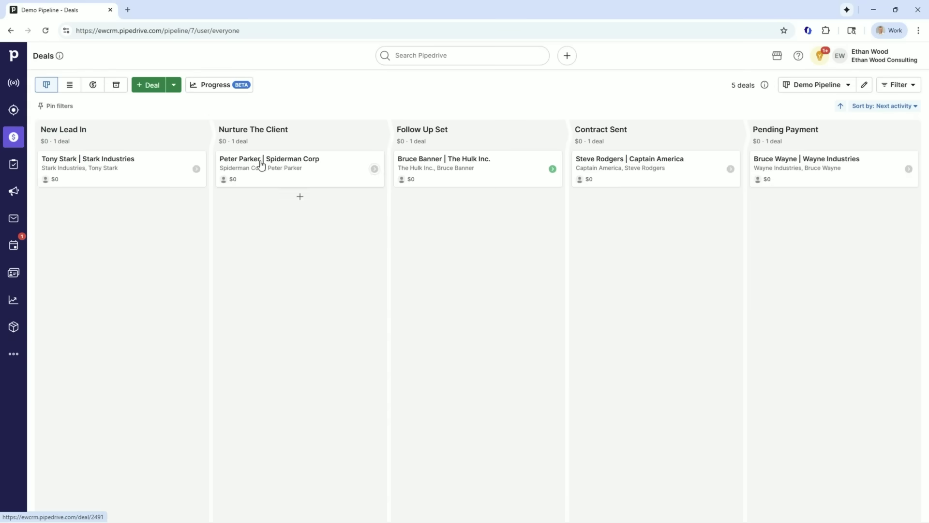
pyautogui.click(262, 165)
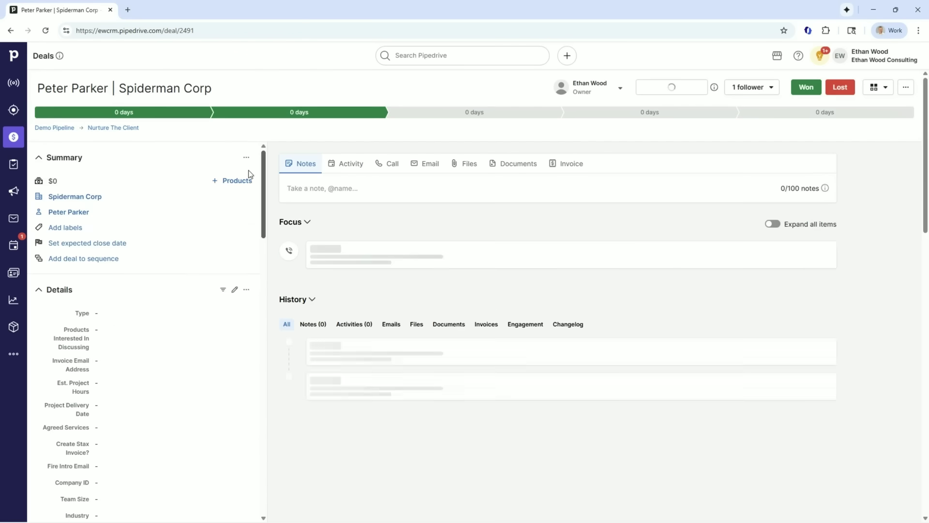
pyautogui.click(238, 183)
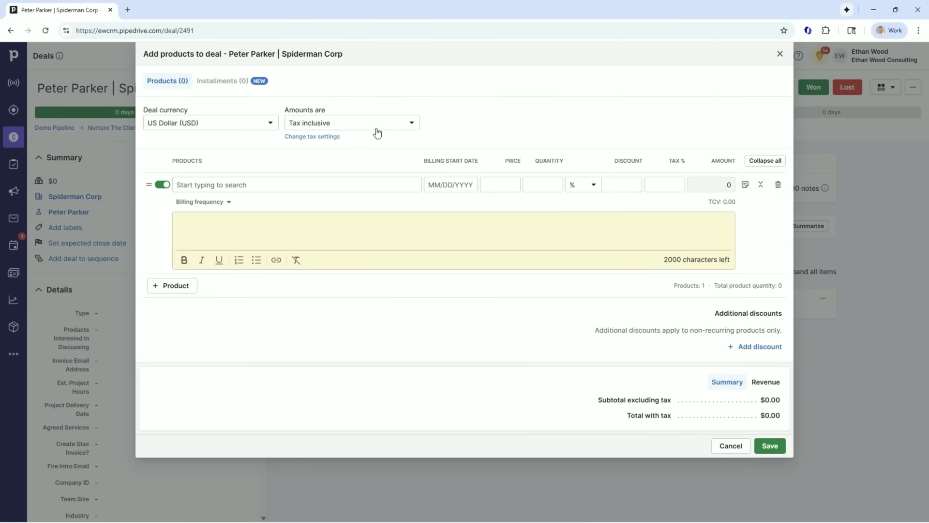
pyautogui.click(779, 55)
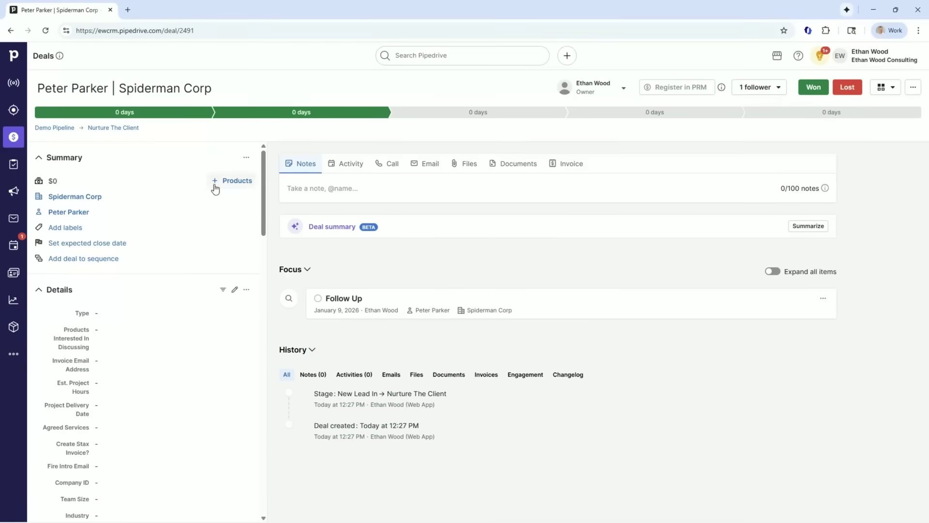
pyautogui.click(562, 166)
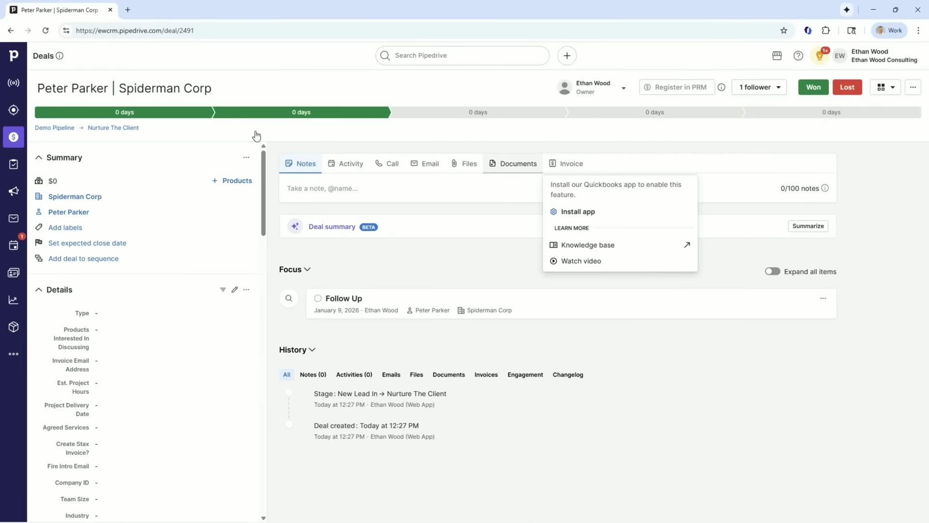
pyautogui.click(20, 353)
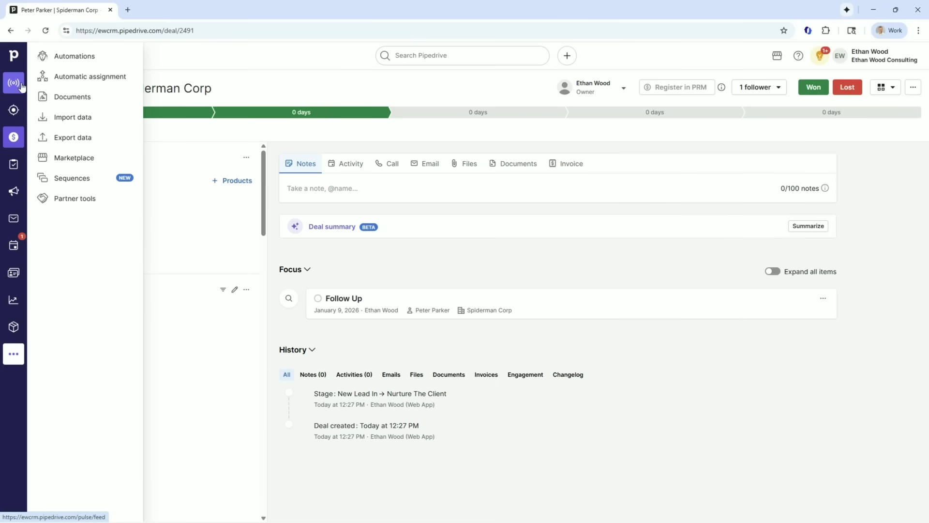
# - Open Automations and filter its templates from Slack to Teams, showing six Send Teams messages templates
pyautogui.click(63, 57)
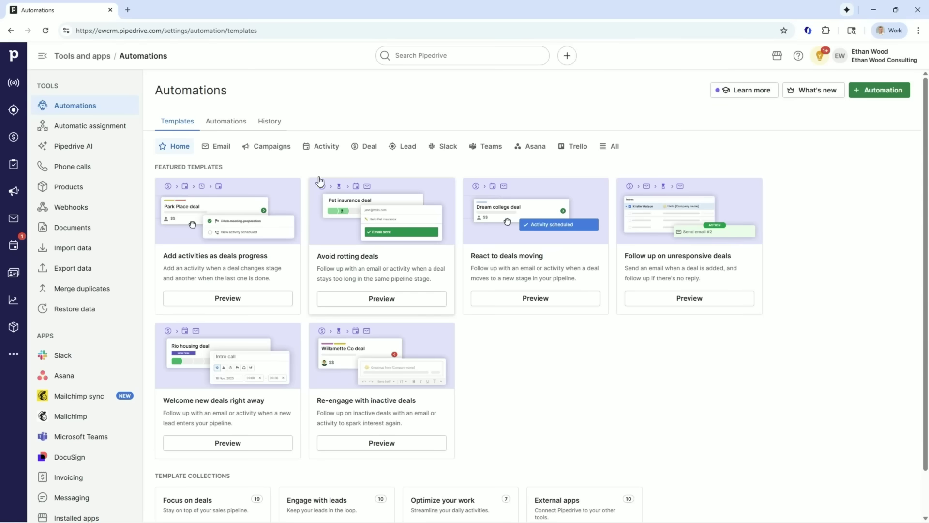
pyautogui.click(442, 153)
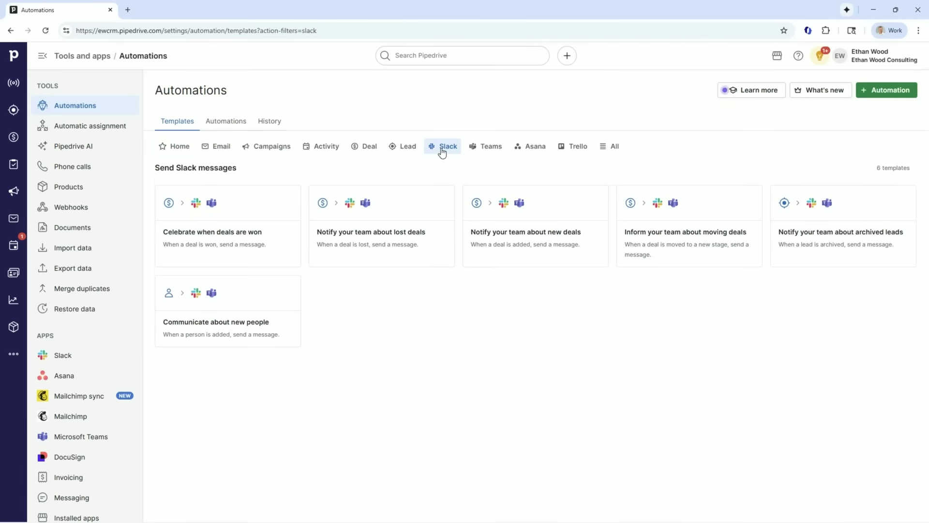
pyautogui.click(493, 153)
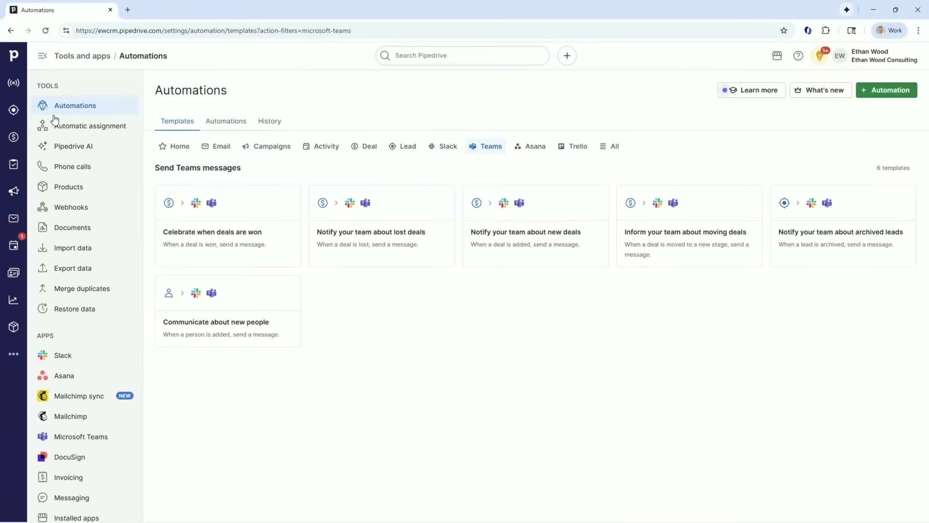
pyautogui.click(11, 359)
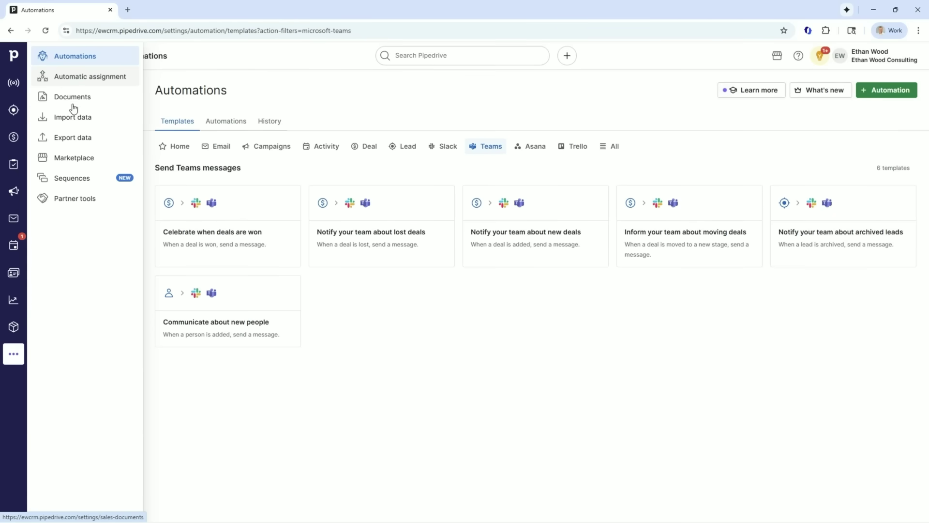
# - From the deals pipeline, open The Hulk Inc. deal with its 3:30 PM Discovery Call
pyautogui.click(13, 138)
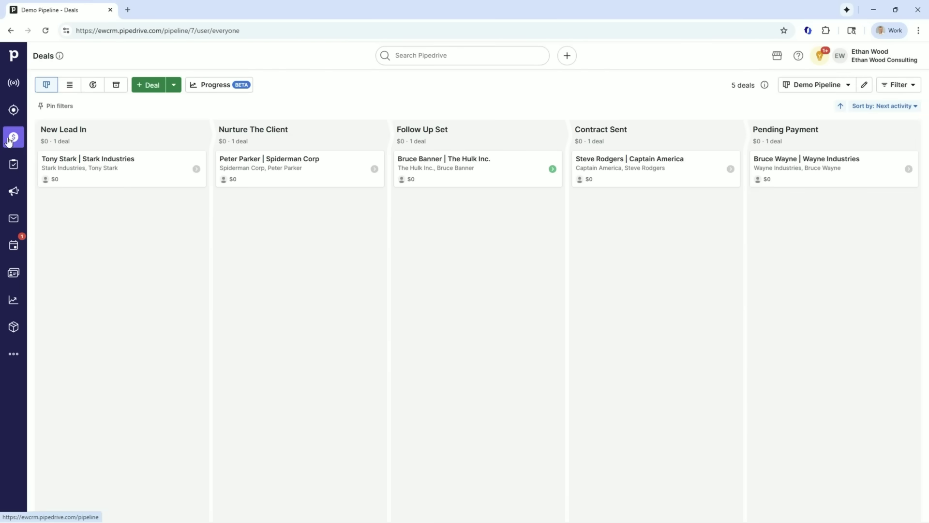
pyautogui.click(450, 172)
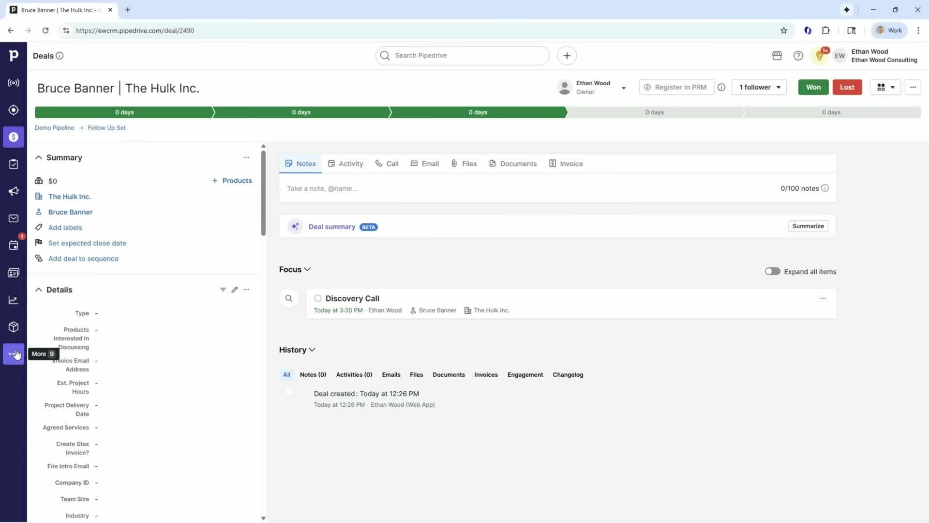
# - View The Hulk Inc. deal's empty Documents tab, closing the Google sign-in popup, then expand the More tools
pyautogui.click(530, 166)
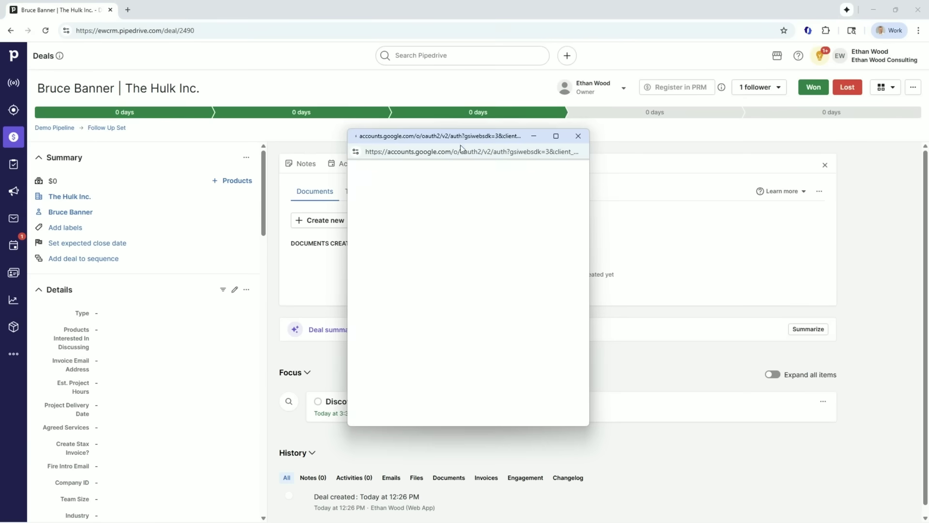
pyautogui.click(579, 135)
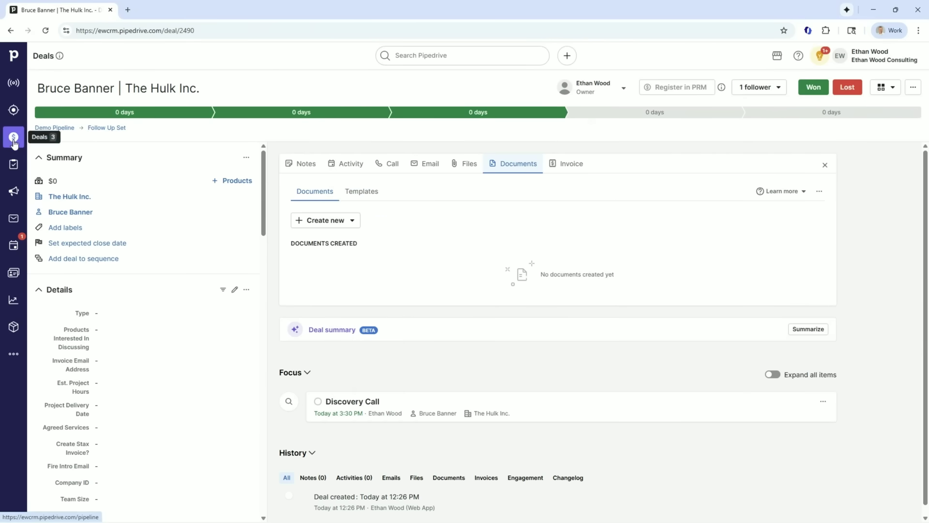
pyautogui.click(13, 354)
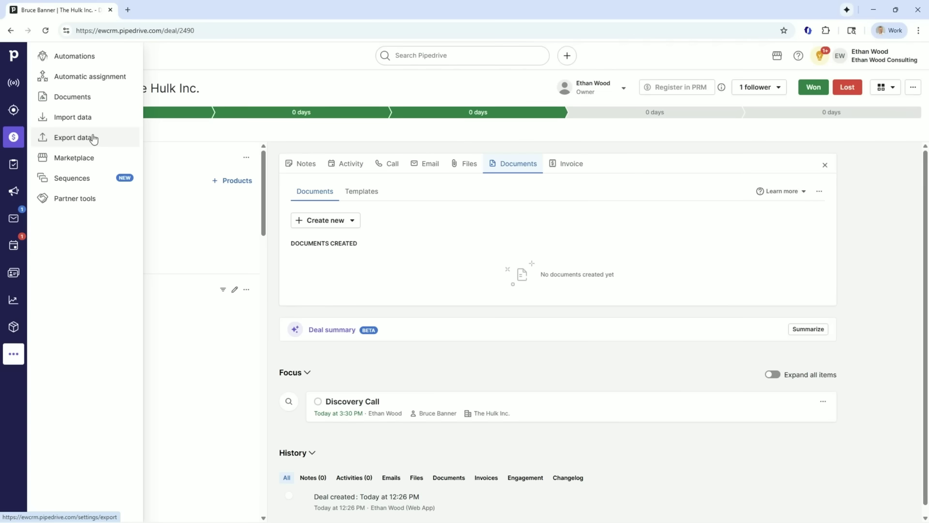
pyautogui.click(87, 160)
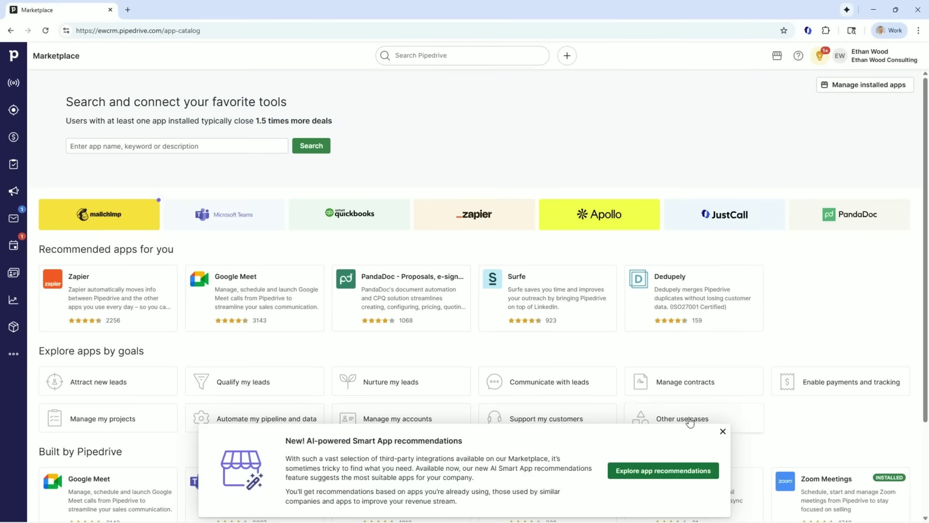
pyautogui.click(721, 433)
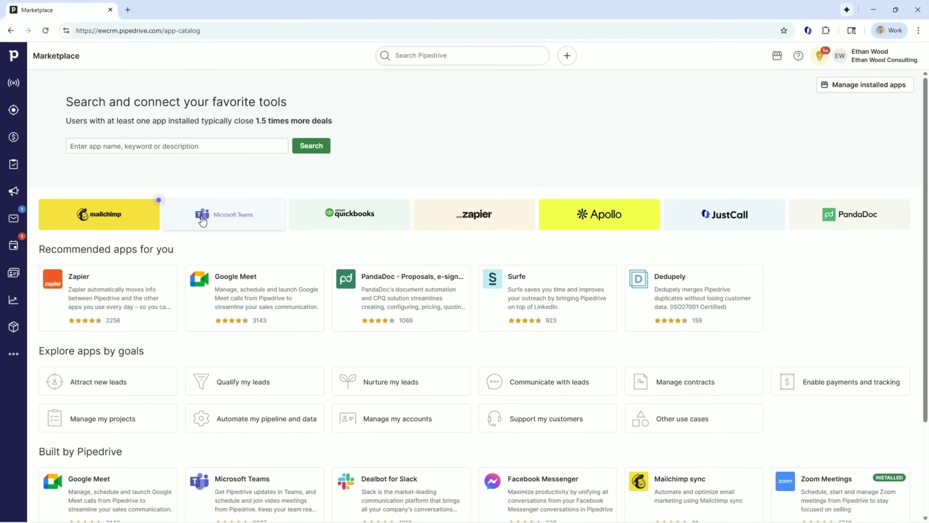
pyautogui.scroll(-2, 192, 320)
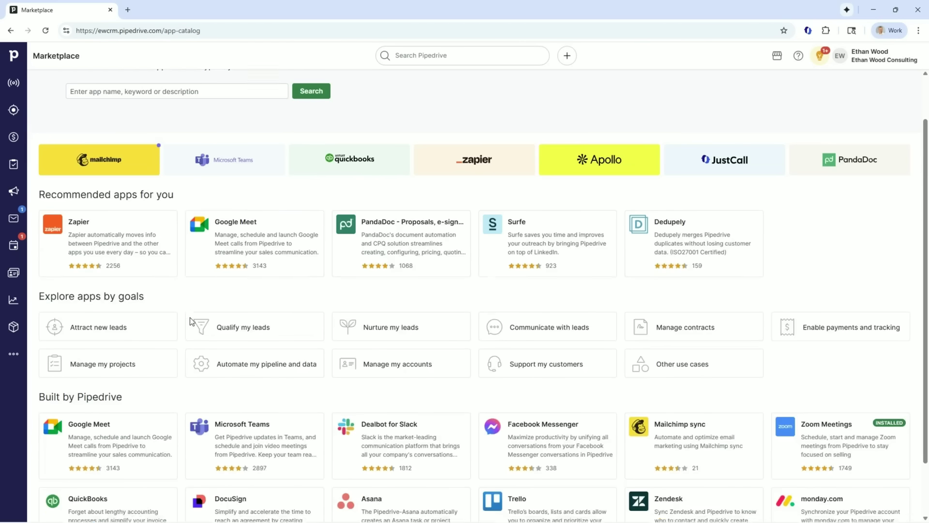
pyautogui.scroll(-1, 191, 322)
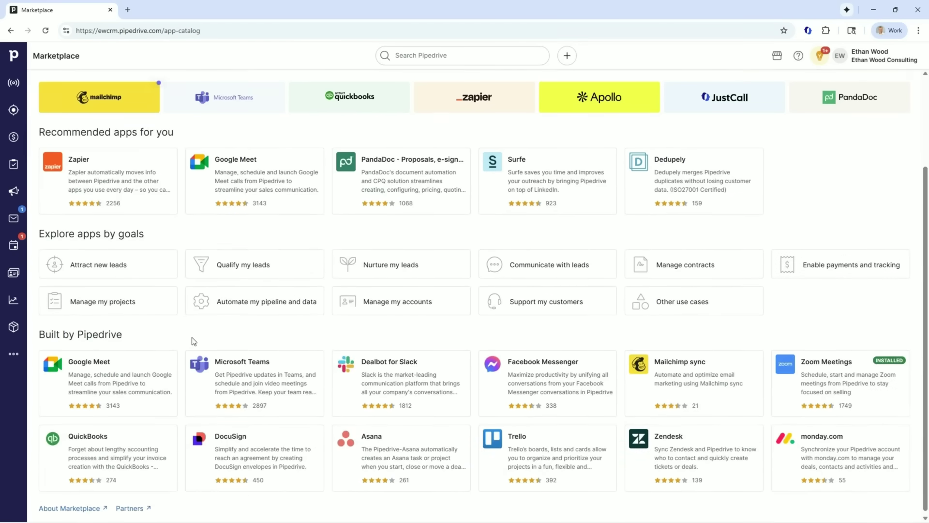
pyautogui.scroll(2, 192, 321)
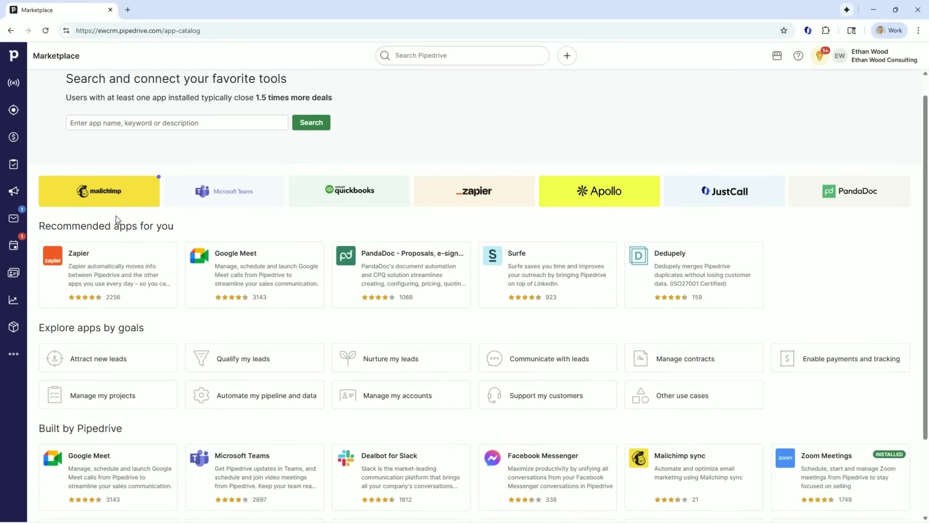
pyautogui.scroll(-2, 278, 375)
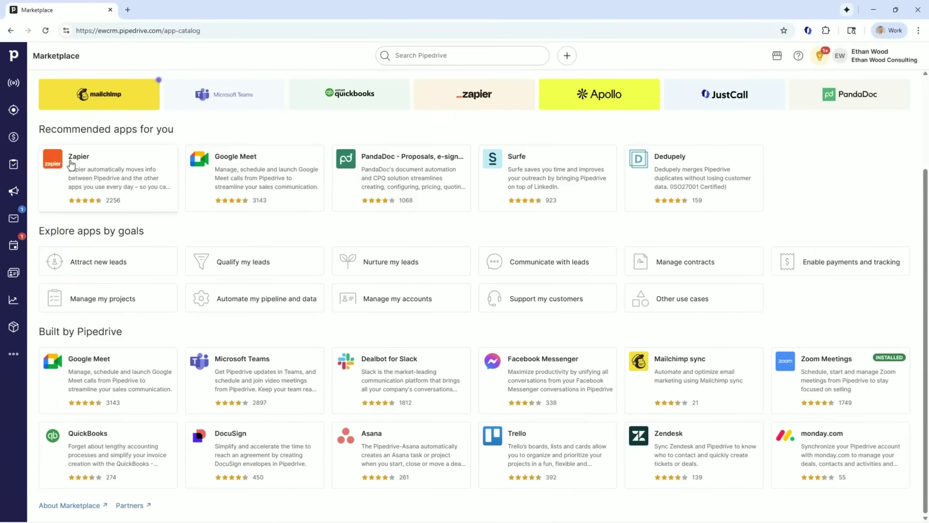
# - Preview the Spiderman Corp deal's Activity form, then return to the five-deal Demo Pipeline board
pyautogui.click(14, 137)
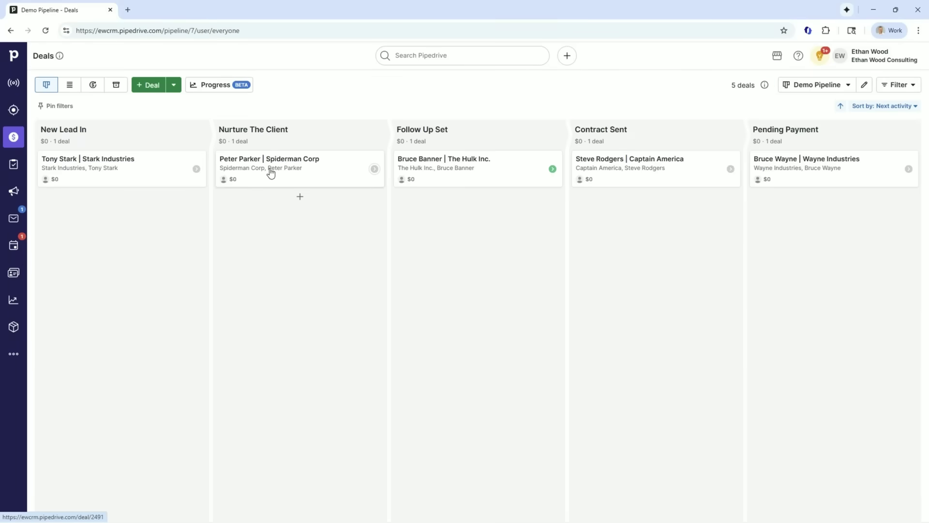
pyautogui.click(271, 173)
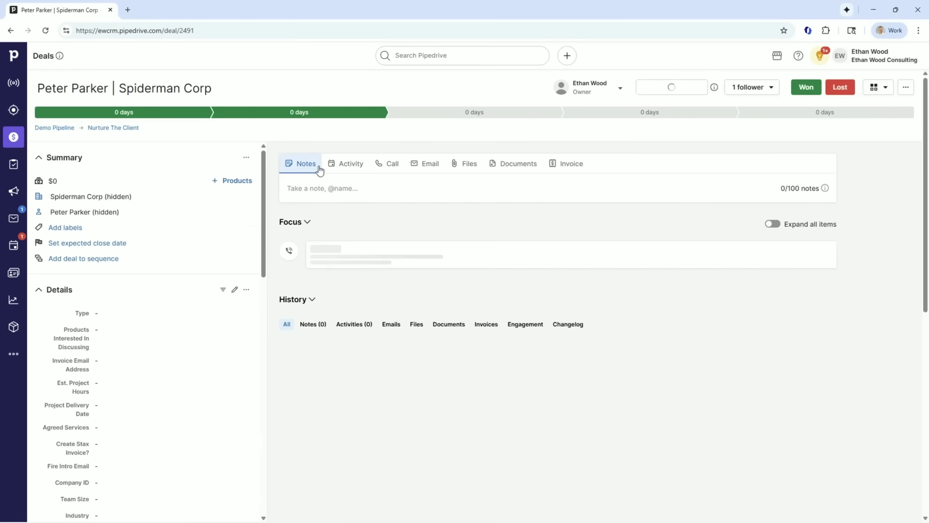
pyautogui.click(342, 166)
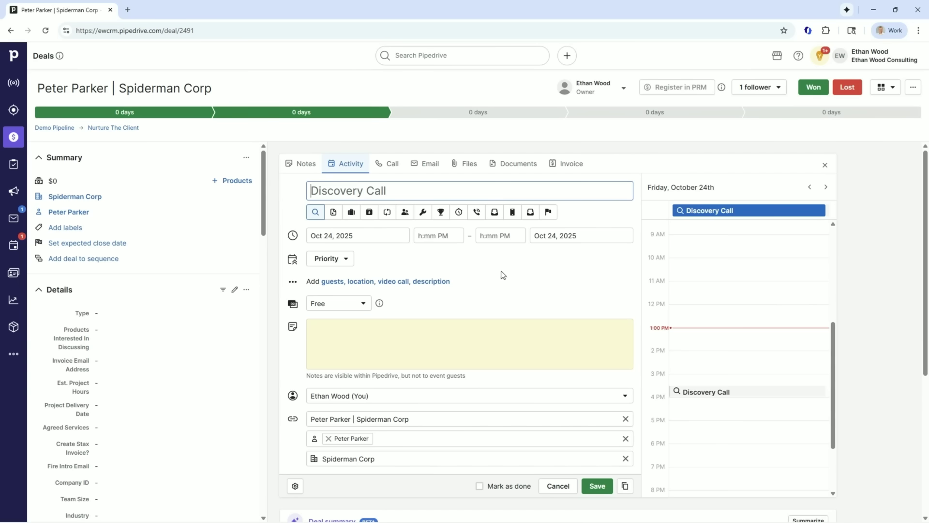
pyautogui.click(14, 137)
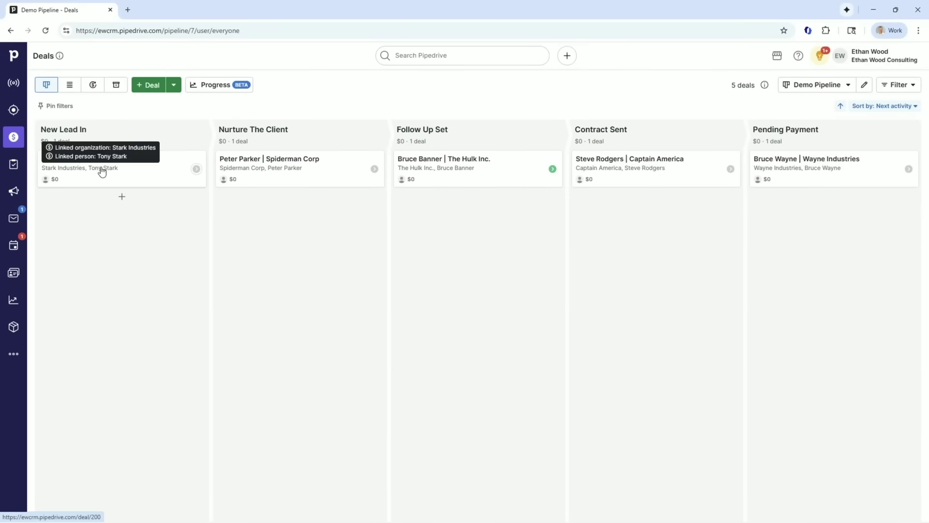
pyautogui.moveTo(102, 170)
pyautogui.mouseDown()
pyautogui.moveTo(243, 145)
pyautogui.moveTo(331, 243)
pyautogui.moveTo(324, 249)
pyautogui.moveTo(341, 225)
pyautogui.moveTo(452, 201)
pyautogui.moveTo(457, 210)
pyautogui.moveTo(626, 210)
pyautogui.moveTo(702, 166)
pyautogui.moveTo(753, 214)
pyautogui.moveTo(131, 208)
pyautogui.moveTo(102, 160)
pyautogui.mouseUp()
pyautogui.click(13, 354)
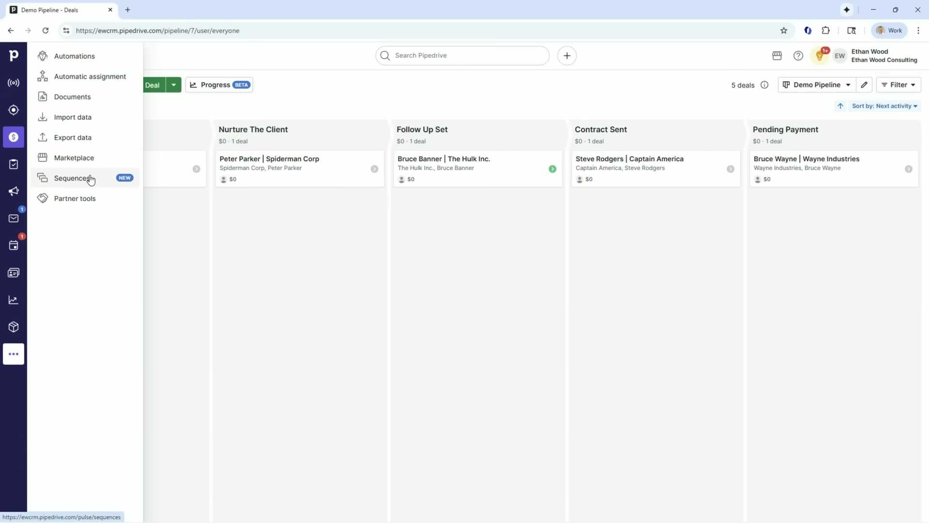
pyautogui.click(281, 110)
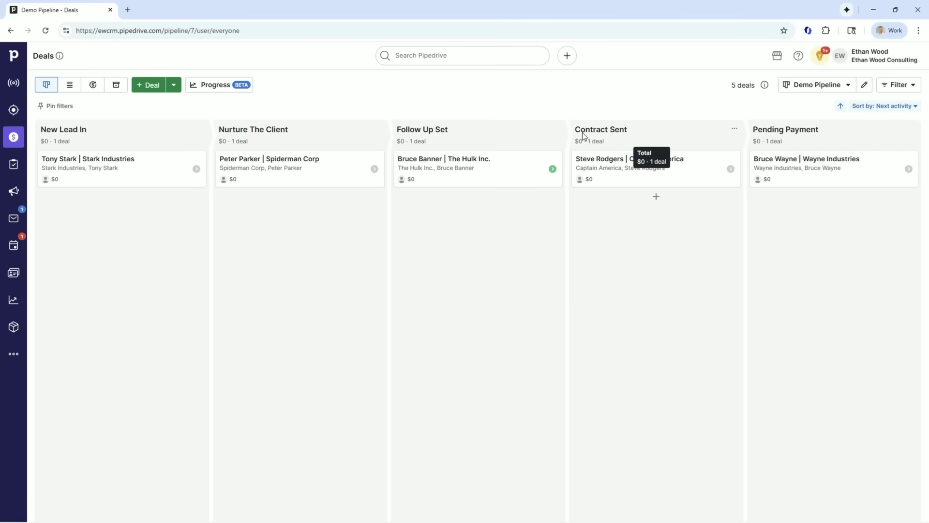
# - Go to Personal preferences > Interface preferences to reach the sidebar navigation settings
pyautogui.click(910, 58)
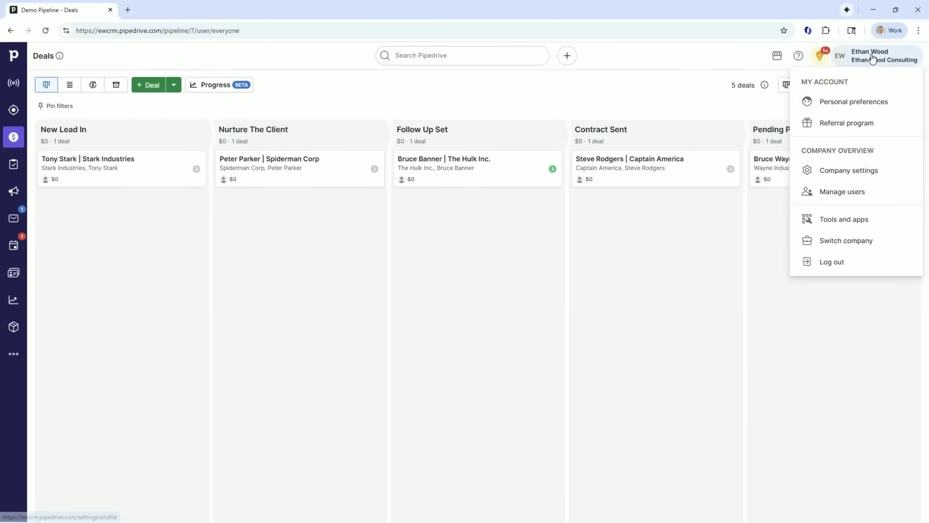
pyautogui.click(852, 107)
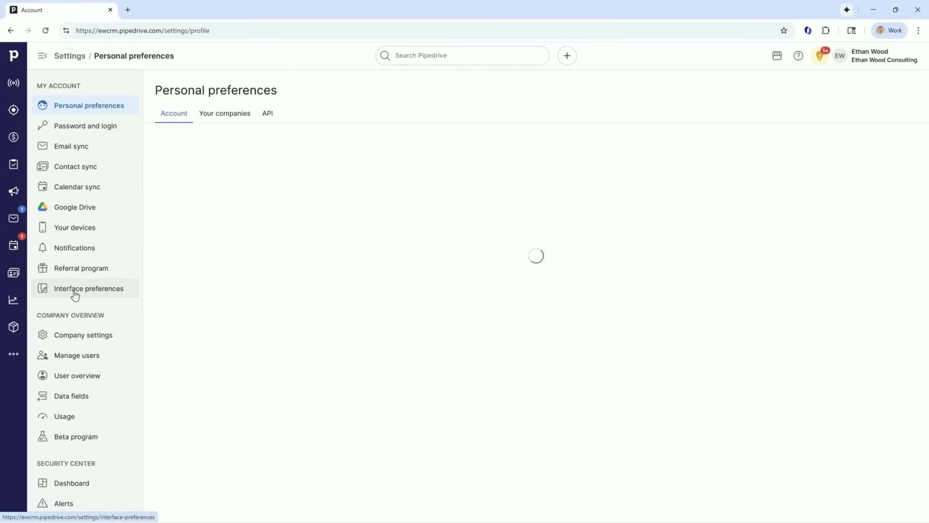
pyautogui.click(105, 296)
pyautogui.scroll(-3, 276, 233)
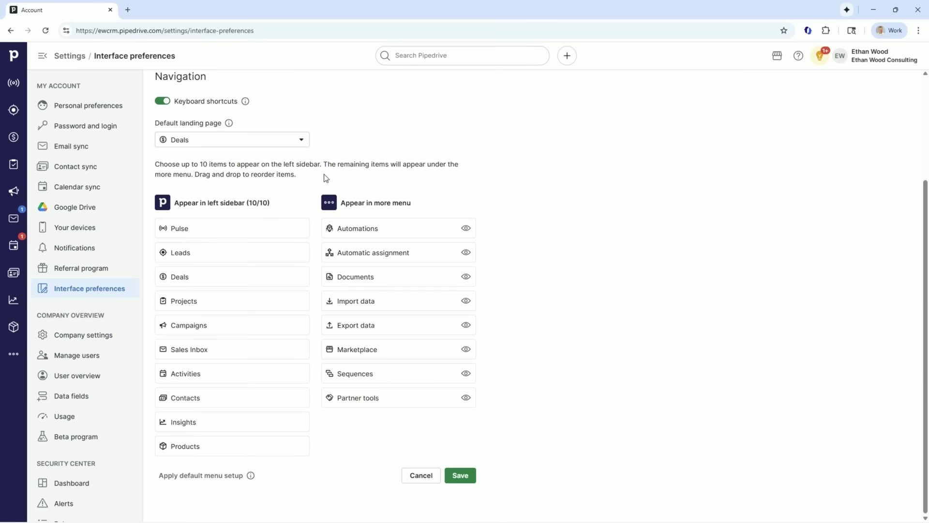
# - Move Pulse, Leads, Projects, Campaigns, Contacts, Insights and Products into 'Appear in more menu'
pyautogui.moveTo(213, 229); pyautogui.dragTo(368, 249)
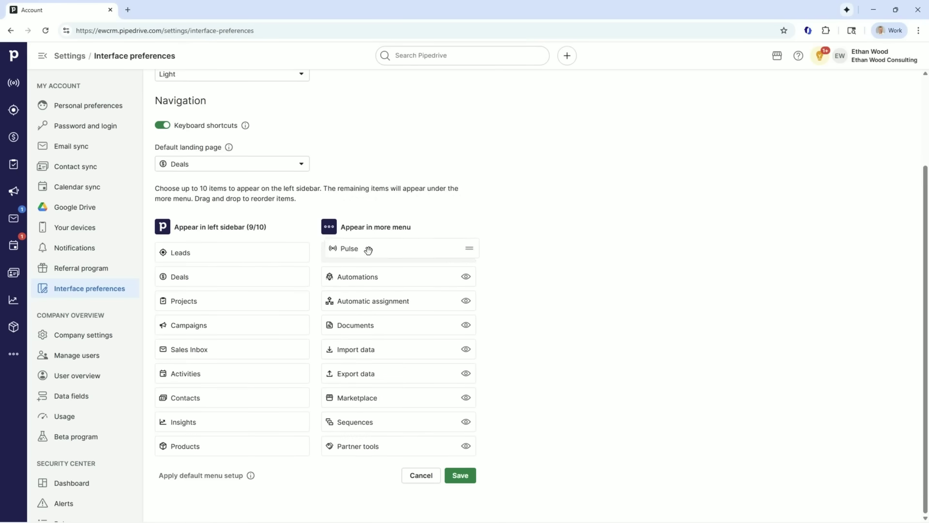
pyautogui.moveTo(248, 252); pyautogui.dragTo(417, 247)
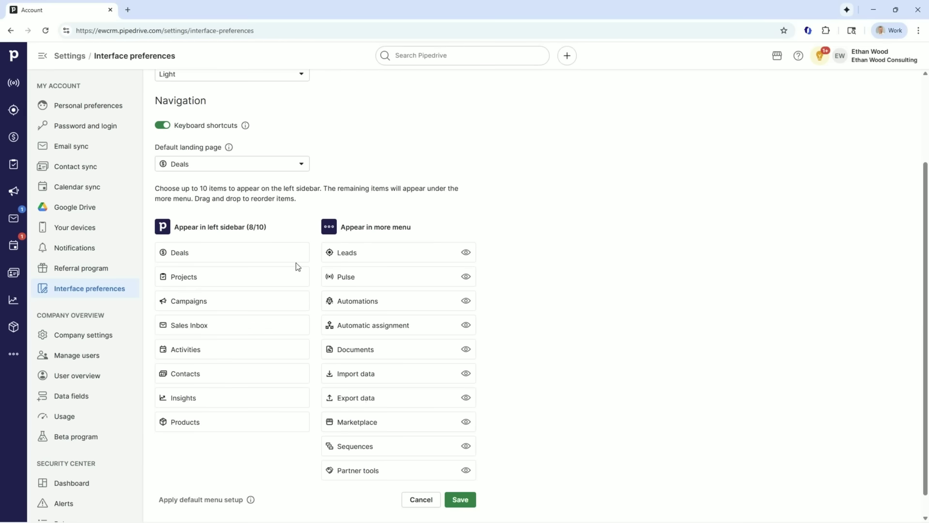
pyautogui.moveTo(216, 278); pyautogui.dragTo(389, 257)
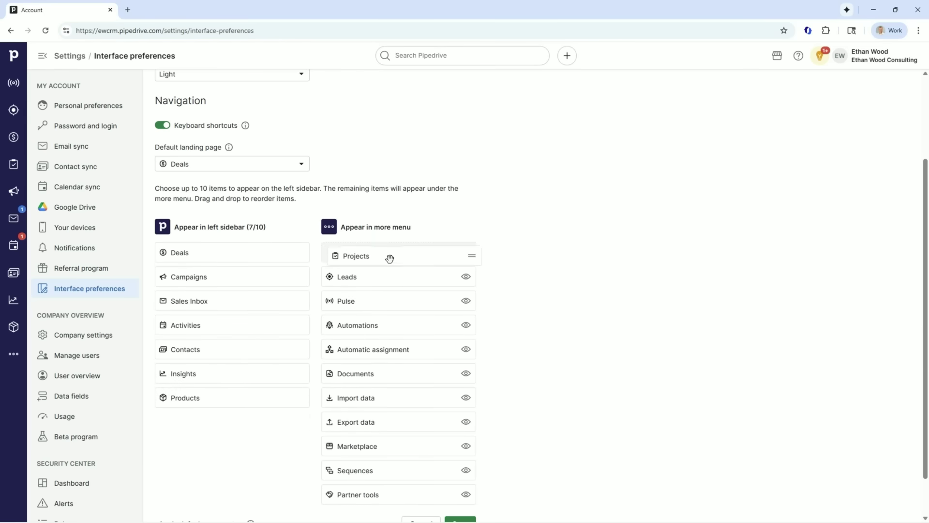
pyautogui.moveTo(253, 282); pyautogui.dragTo(441, 253)
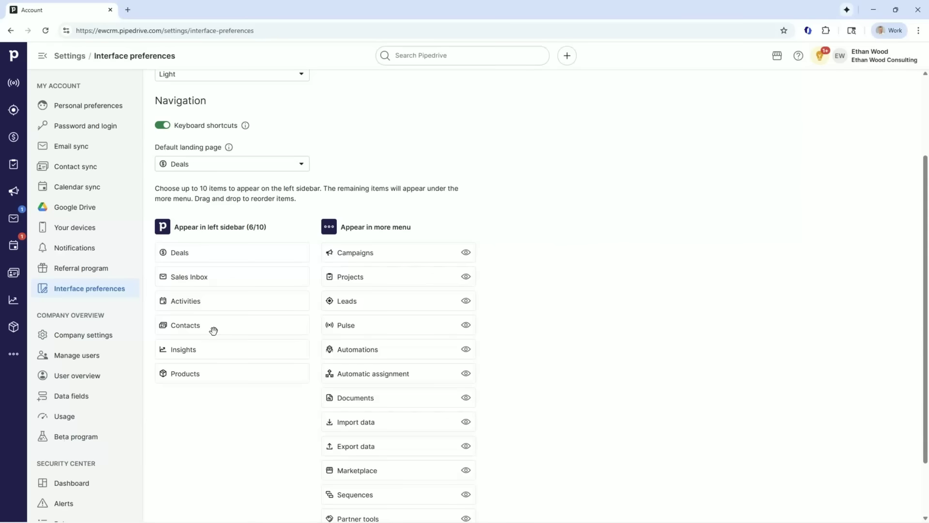
pyautogui.moveTo(213, 330); pyautogui.dragTo(382, 252)
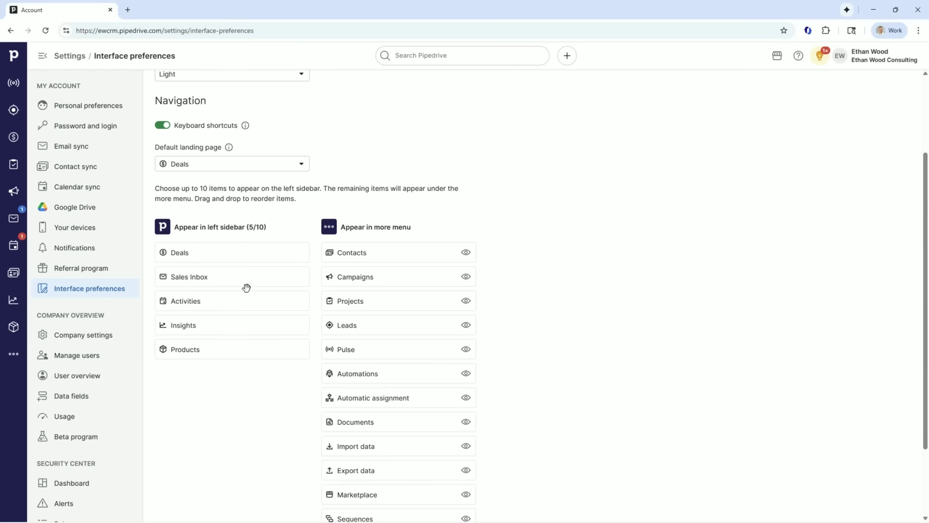
pyautogui.moveTo(199, 326); pyautogui.dragTo(363, 253)
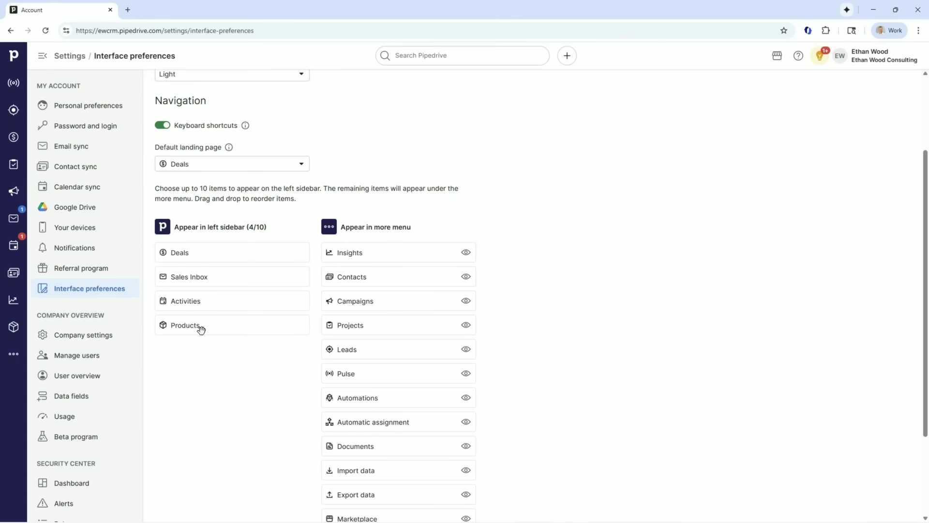
pyautogui.moveTo(205, 329); pyautogui.dragTo(363, 251)
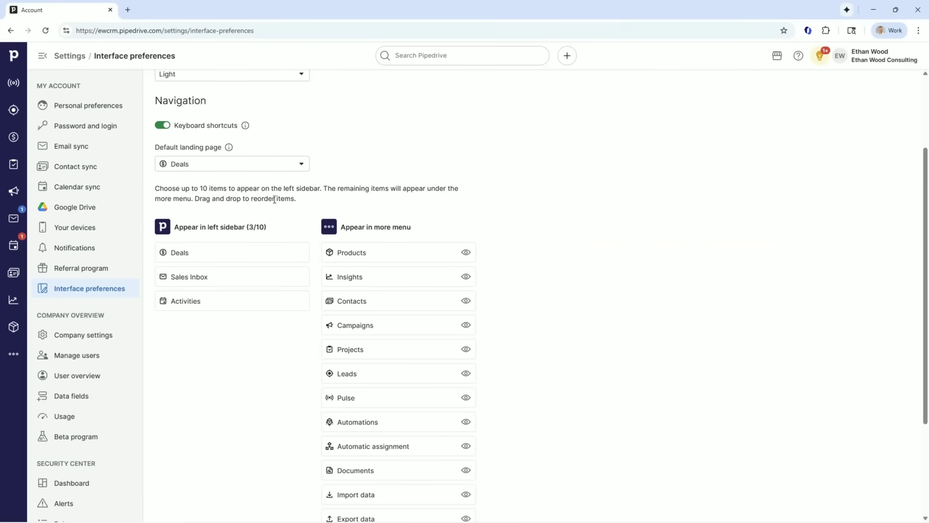
pyautogui.scroll(-3, 425, 306)
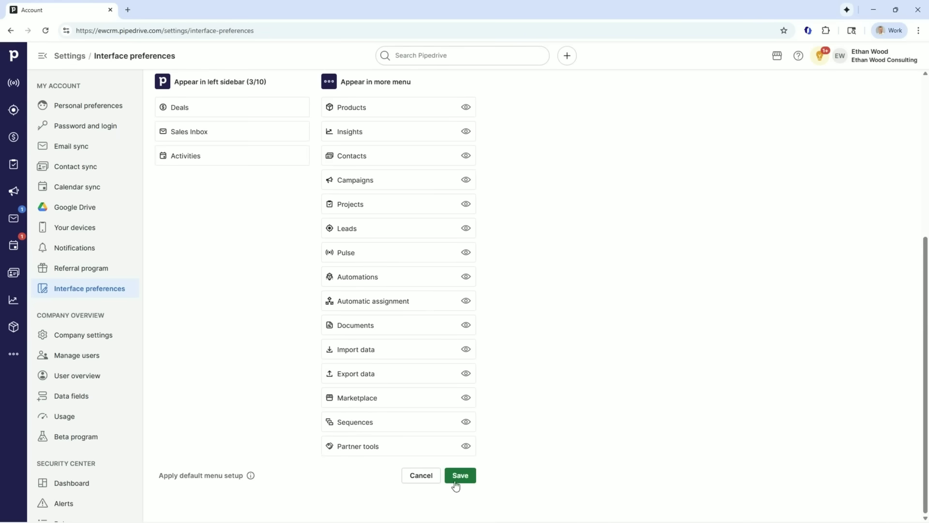
# - Save the Deals, Sales Inbox and Activities sidebar layout and go back to the Deals pipeline
pyautogui.click(455, 480)
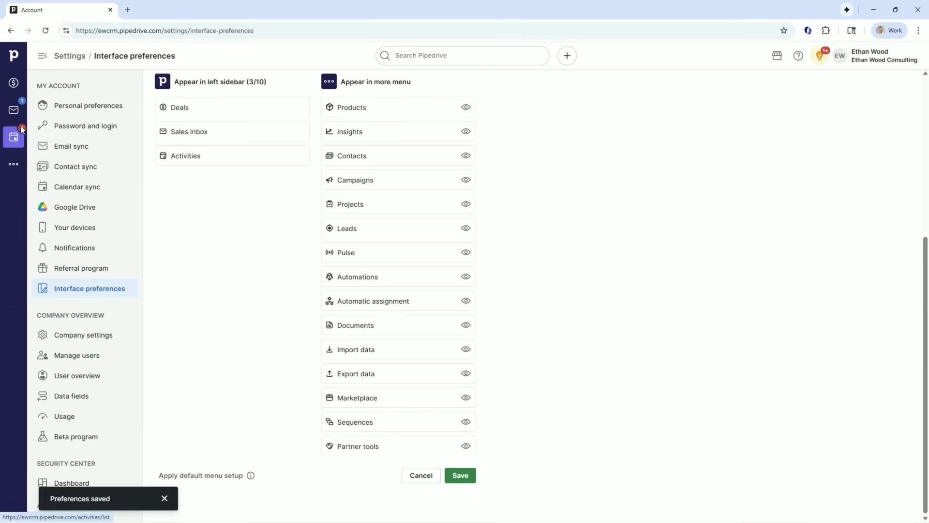
pyautogui.click(15, 85)
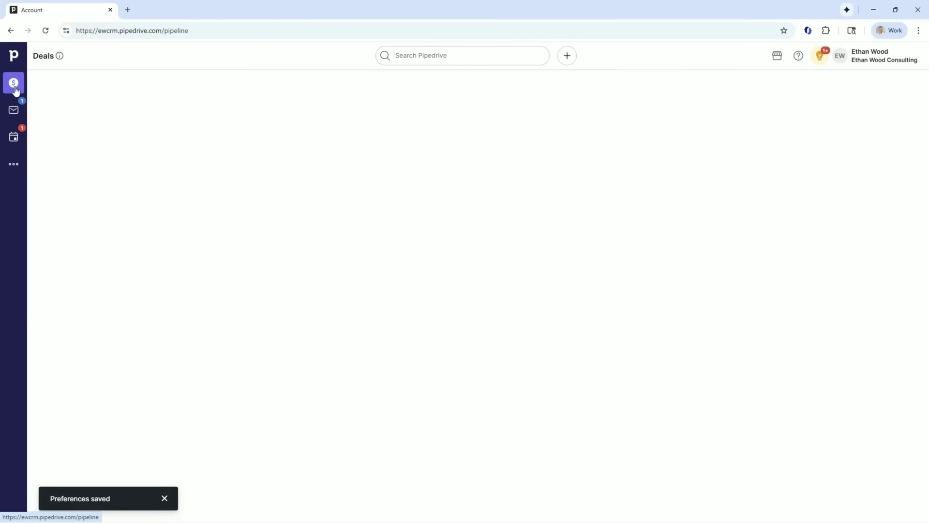